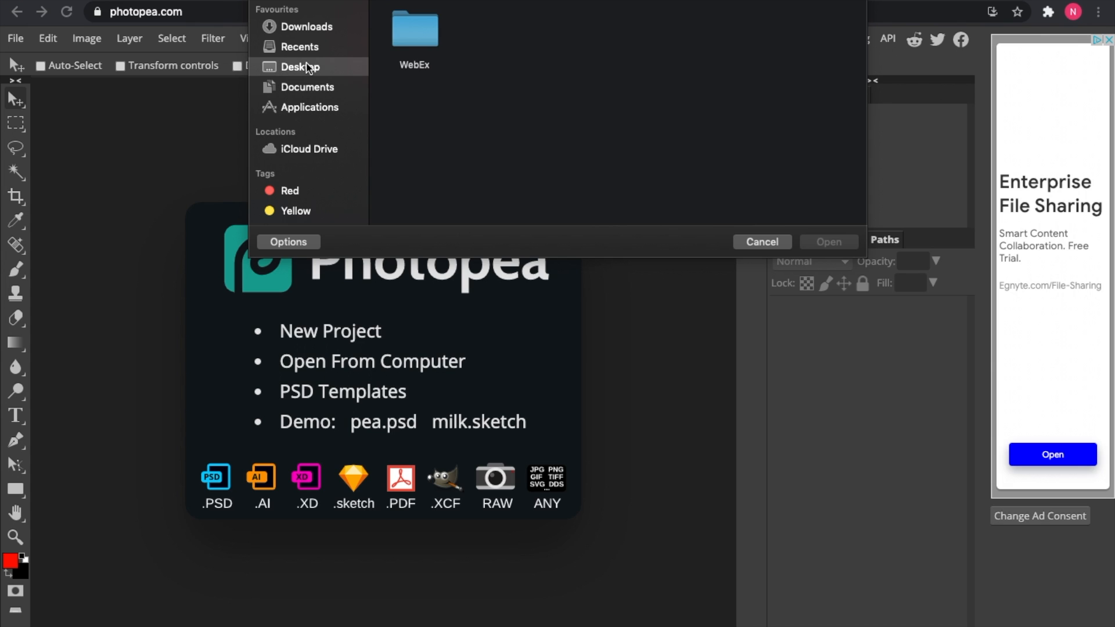
# Open the image G6.jpeg from the Desktop folder.
pyautogui.scroll(-5, 691, 155)
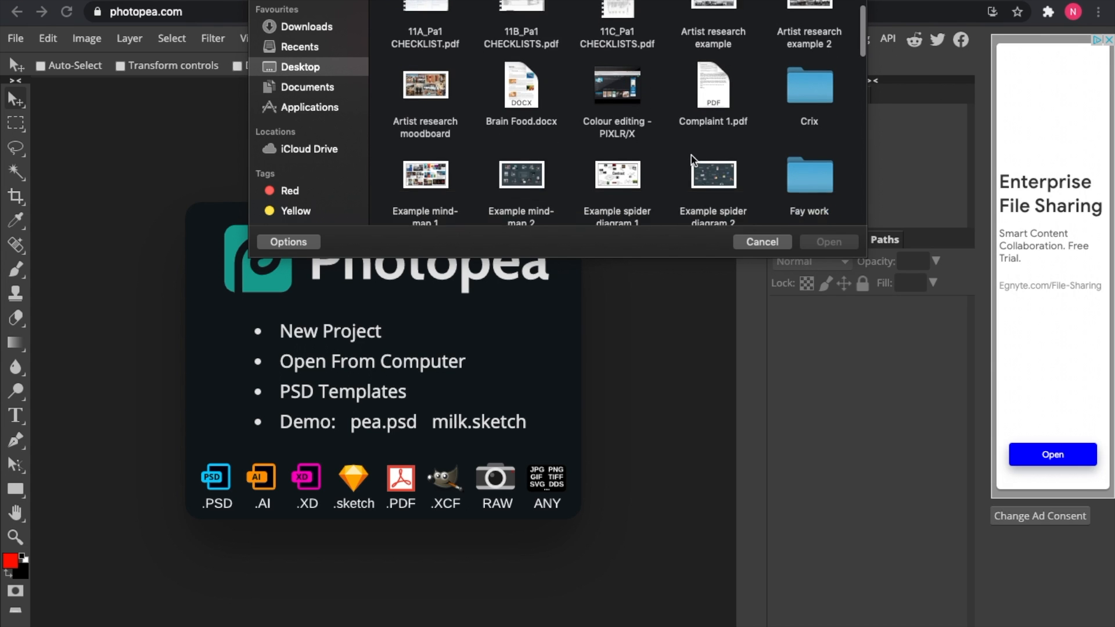
pyautogui.click(519, 100)
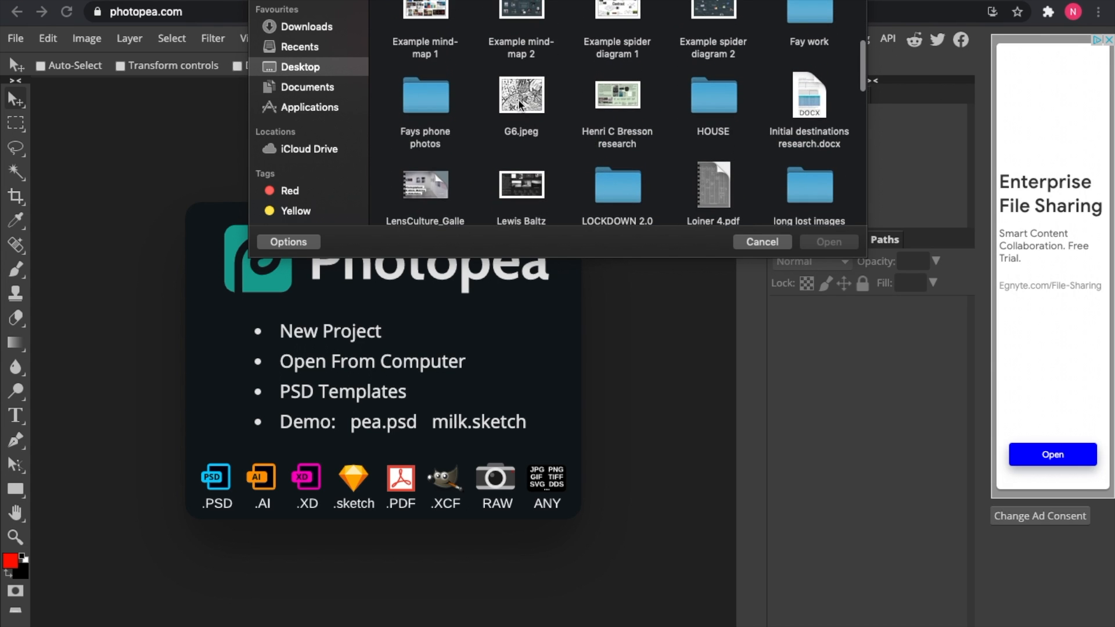
pyautogui.click(829, 243)
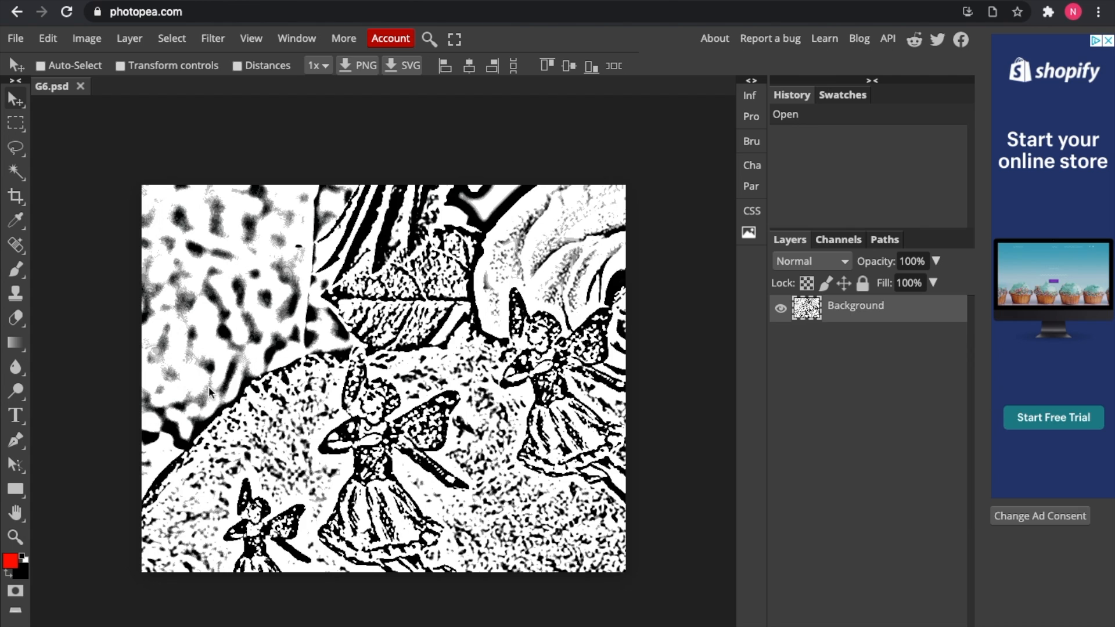
# Select the skirt of the central fairy by tracing its outline with the Magnetic Lasso.
pyautogui.click(16, 149)
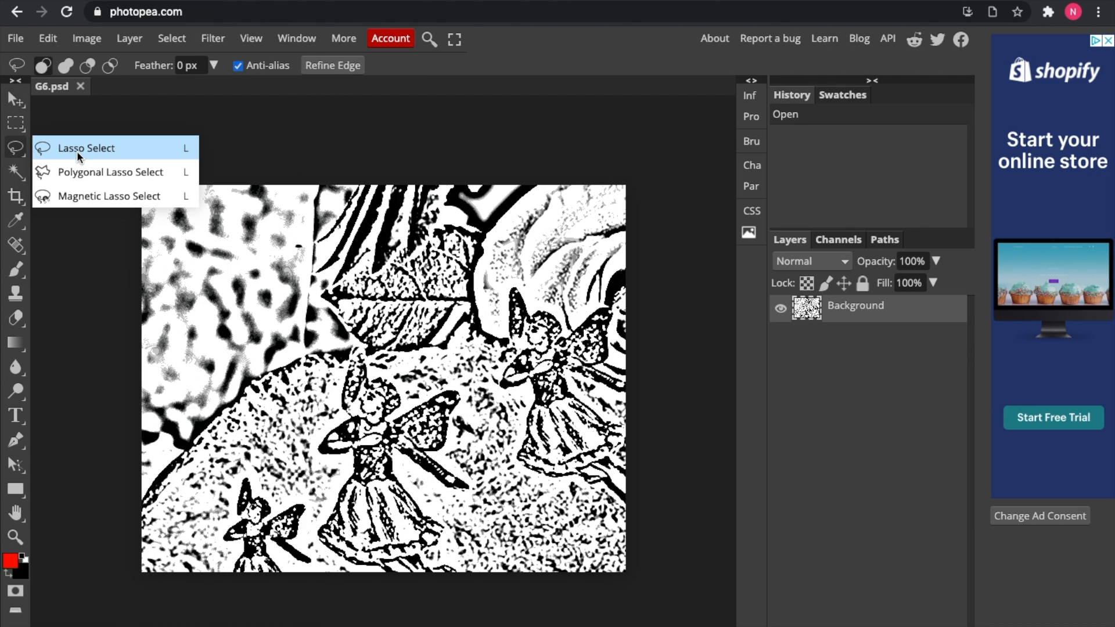
pyautogui.click(95, 194)
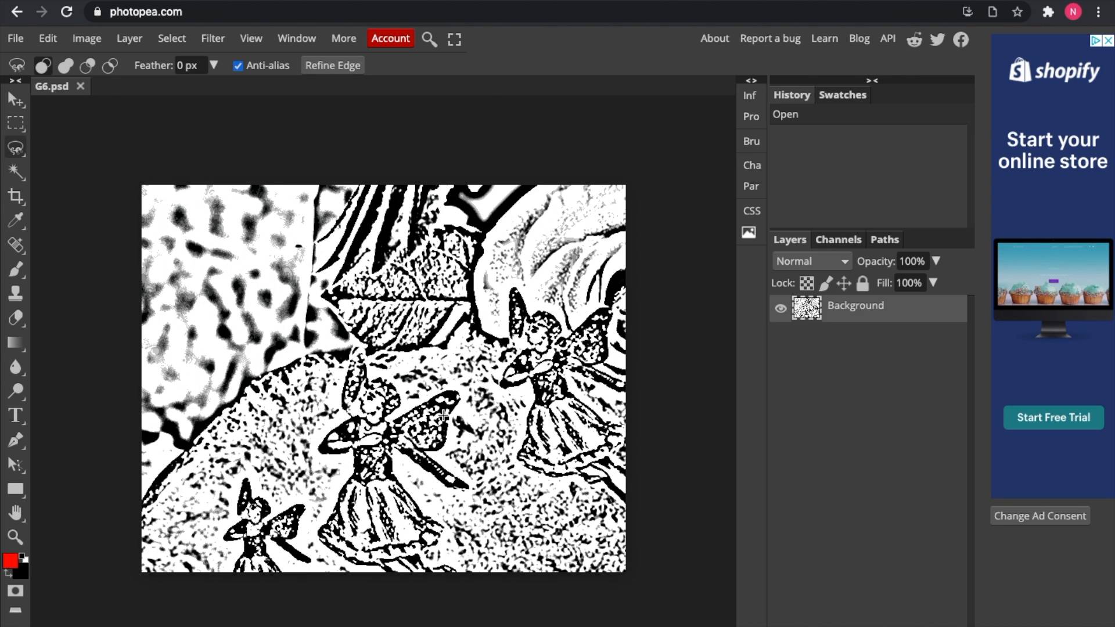
pyautogui.scroll(3, 444, 416)
pyautogui.scroll(-3, 442, 418)
pyautogui.scroll(-5, 443, 417)
pyautogui.scroll(-1, 444, 418)
pyautogui.scroll(6, 443, 415)
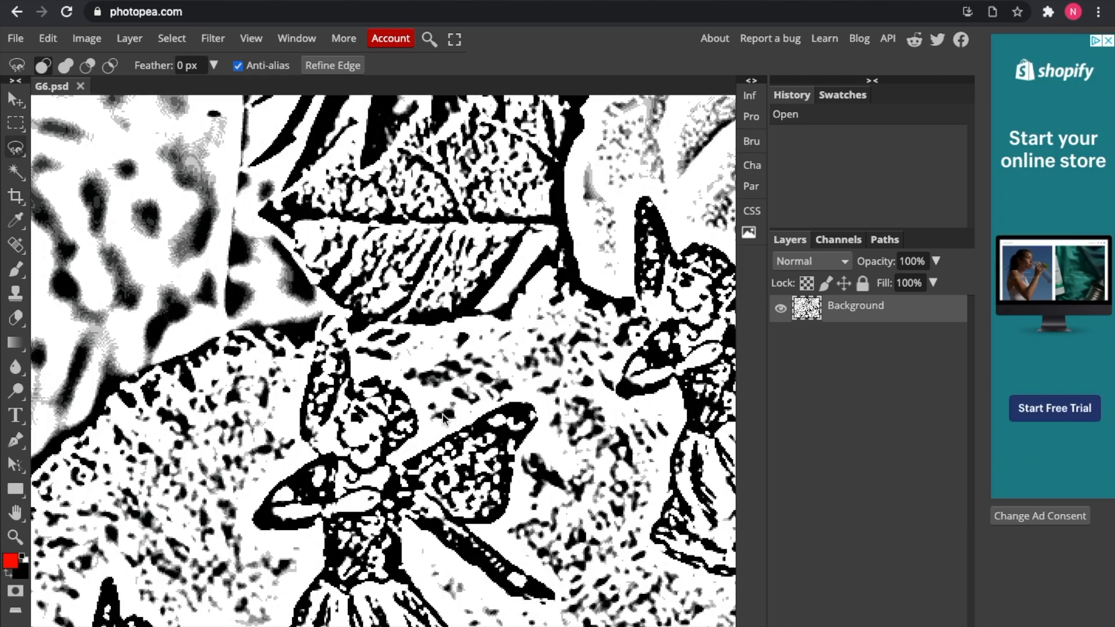
pyautogui.scroll(1, 444, 416)
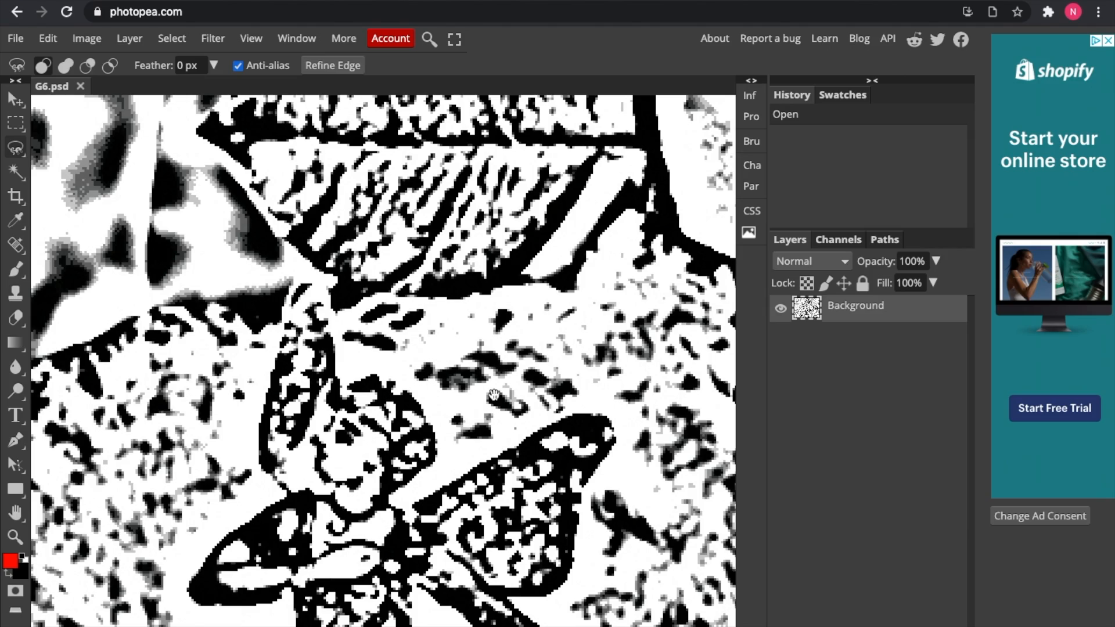
pyautogui.scroll(-3, 494, 396)
pyautogui.scroll(4, 399, 318)
pyautogui.scroll(-2, 399, 318)
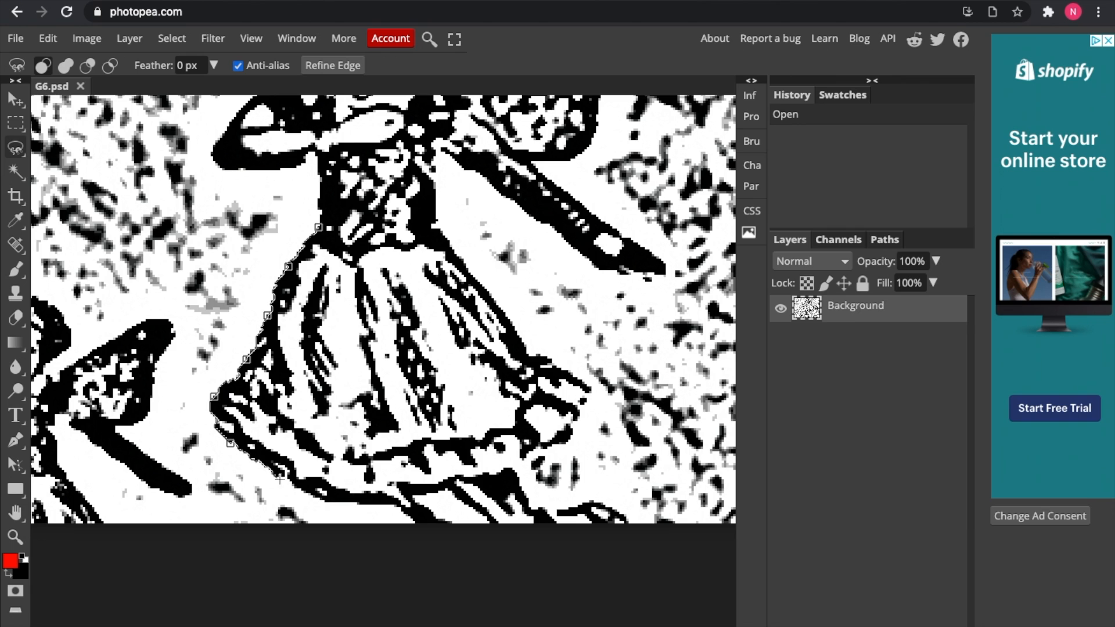
pyautogui.click(397, 507)
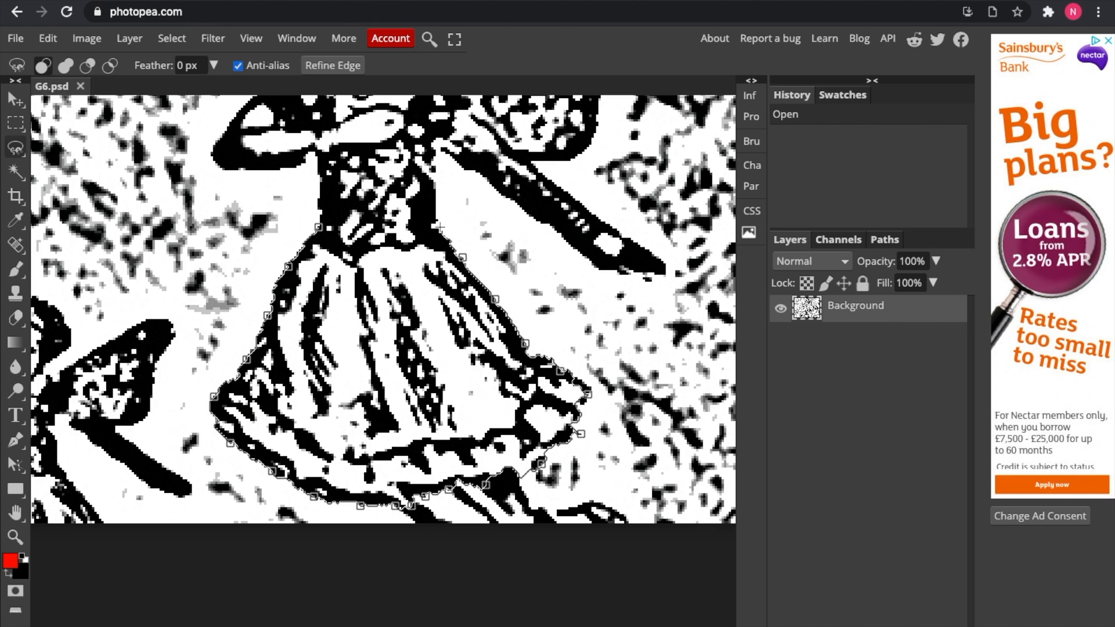
pyautogui.click(317, 226)
pyautogui.click(16, 121)
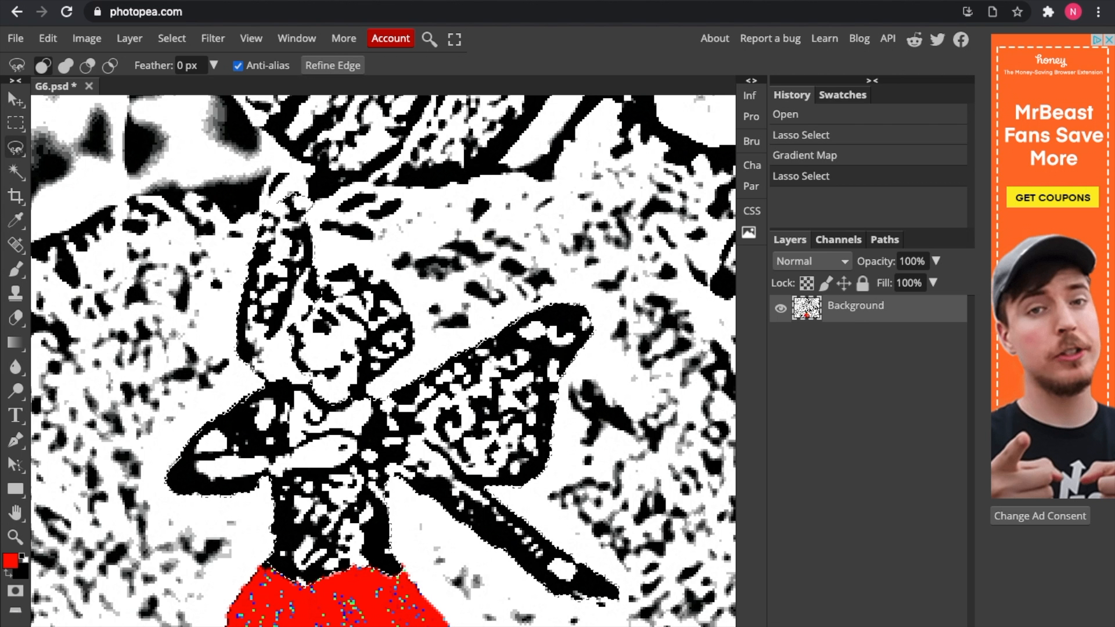
# Apply a Gradient Map with the purple-to-orange preset to the selected body and wings of the central fairy.
pyautogui.click(87, 38)
pyautogui.moveTo(120, 66)
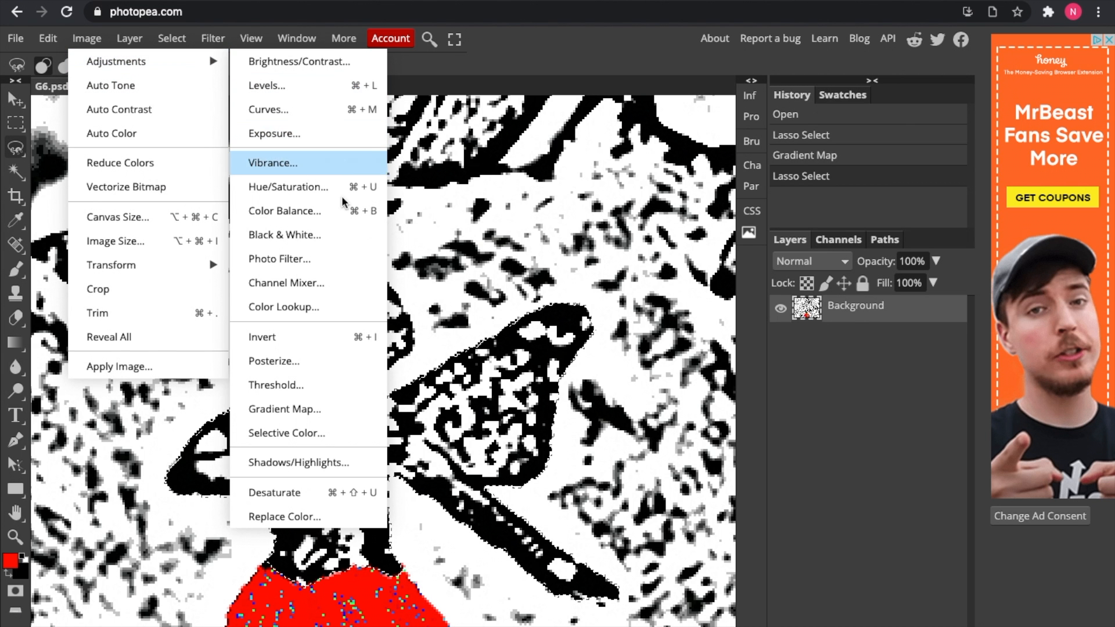
pyautogui.click(315, 405)
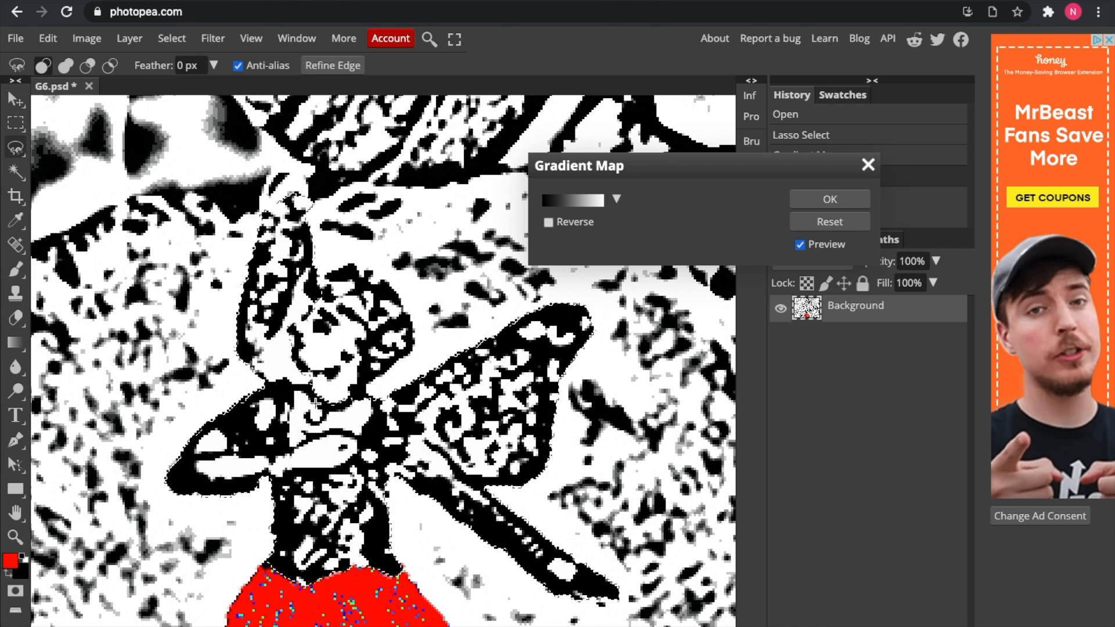
pyautogui.click(617, 200)
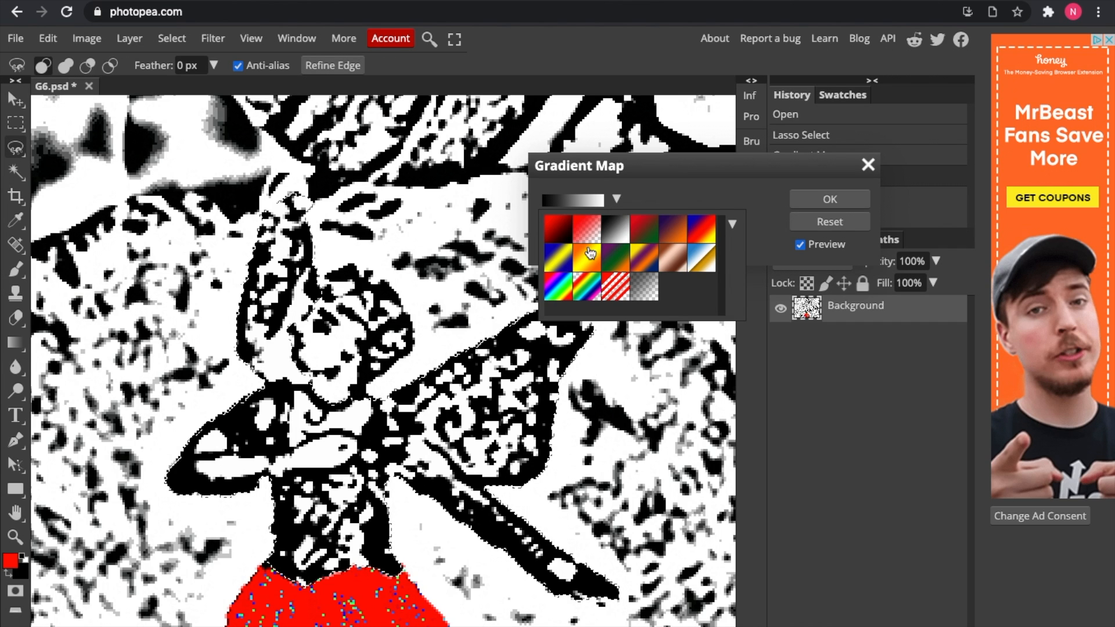
pyautogui.click(551, 266)
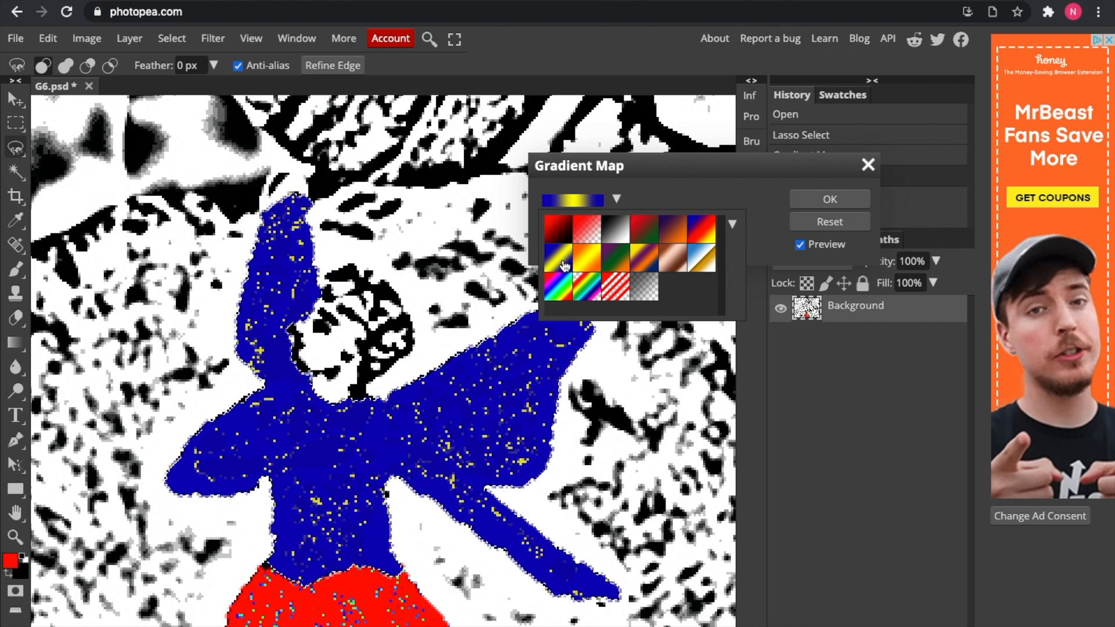
pyautogui.click(650, 241)
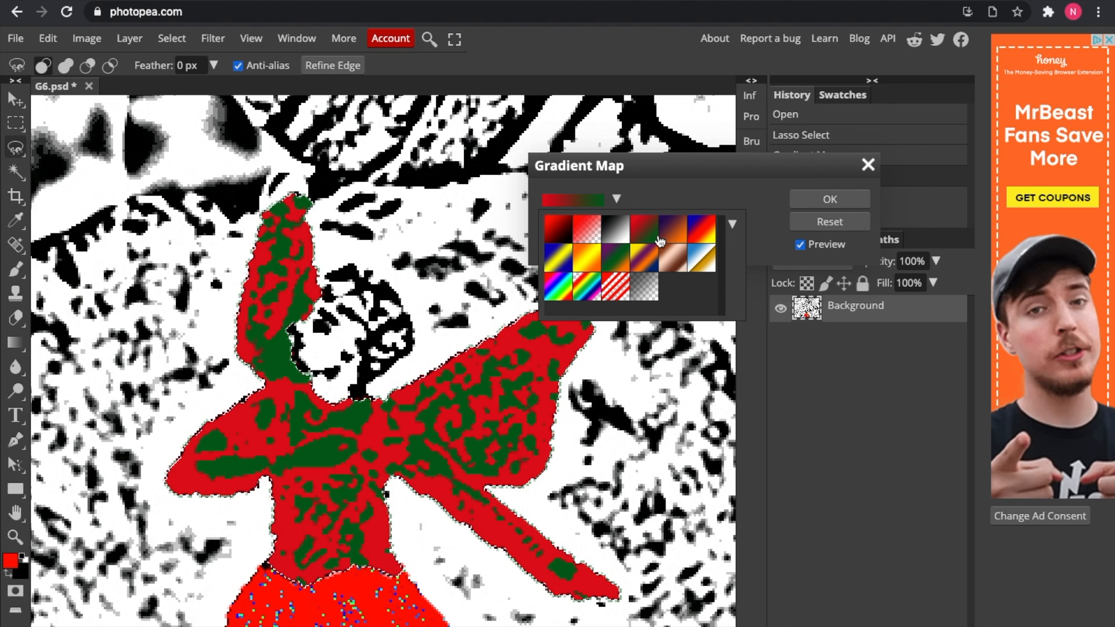
pyautogui.click(669, 236)
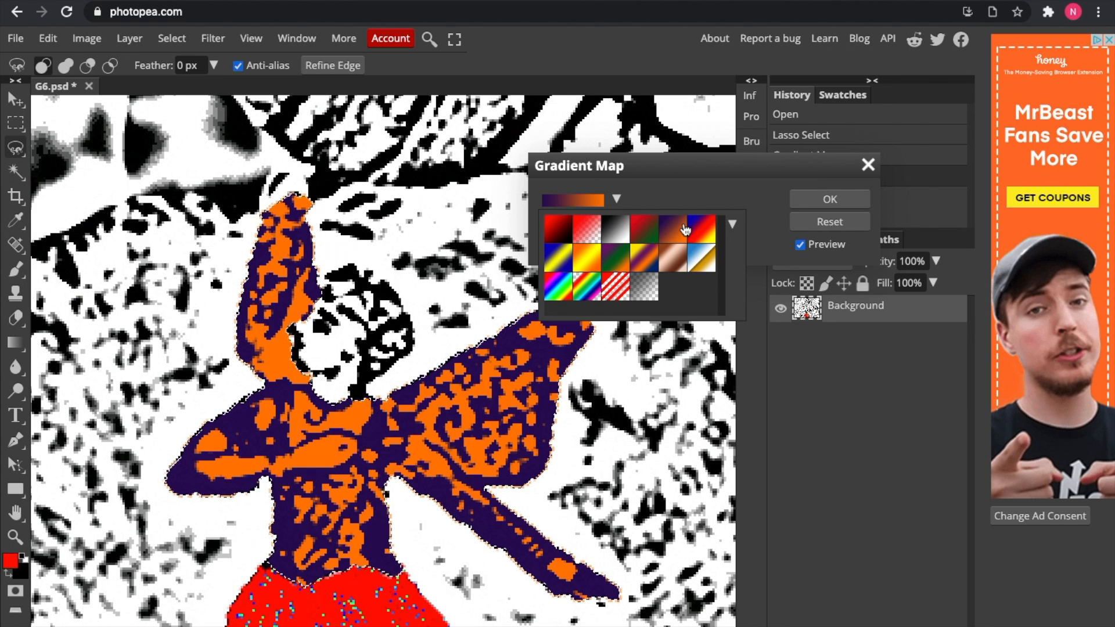
pyautogui.click(830, 200)
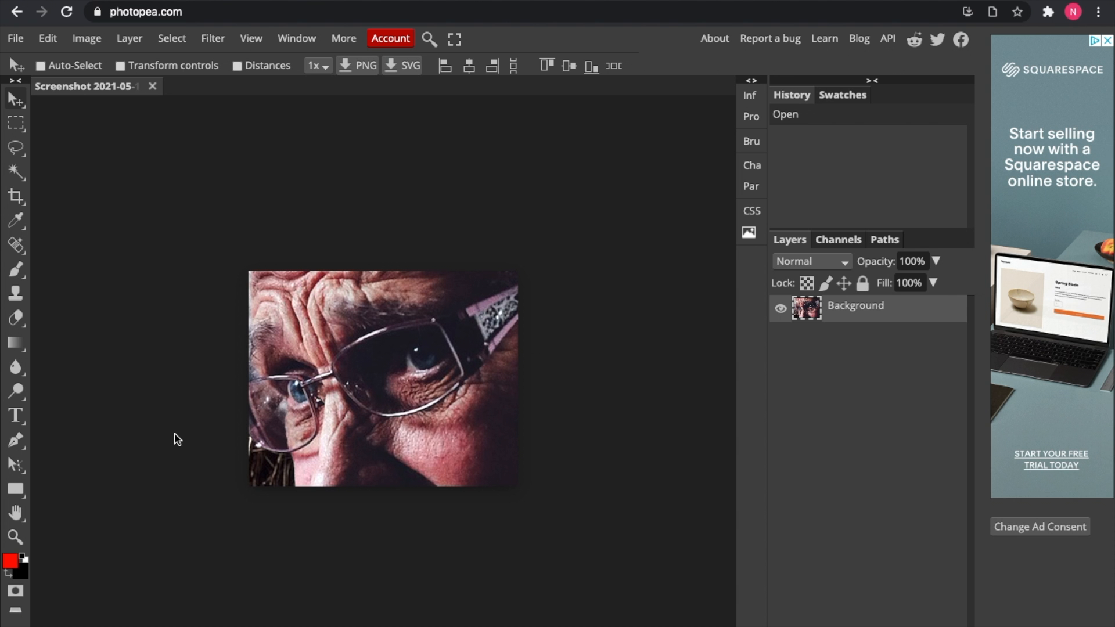
# Apply a Levels adjustment to the face photo, darkening the midtones and slightly lowering the white input point.
pyautogui.keyDown('ctrl'); pyautogui.scroll(3, 177, 440); pyautogui.keyUp('ctrl')
pyautogui.keyDown('ctrl'); pyautogui.scroll(-4, 177, 440); pyautogui.keyUp('ctrl')
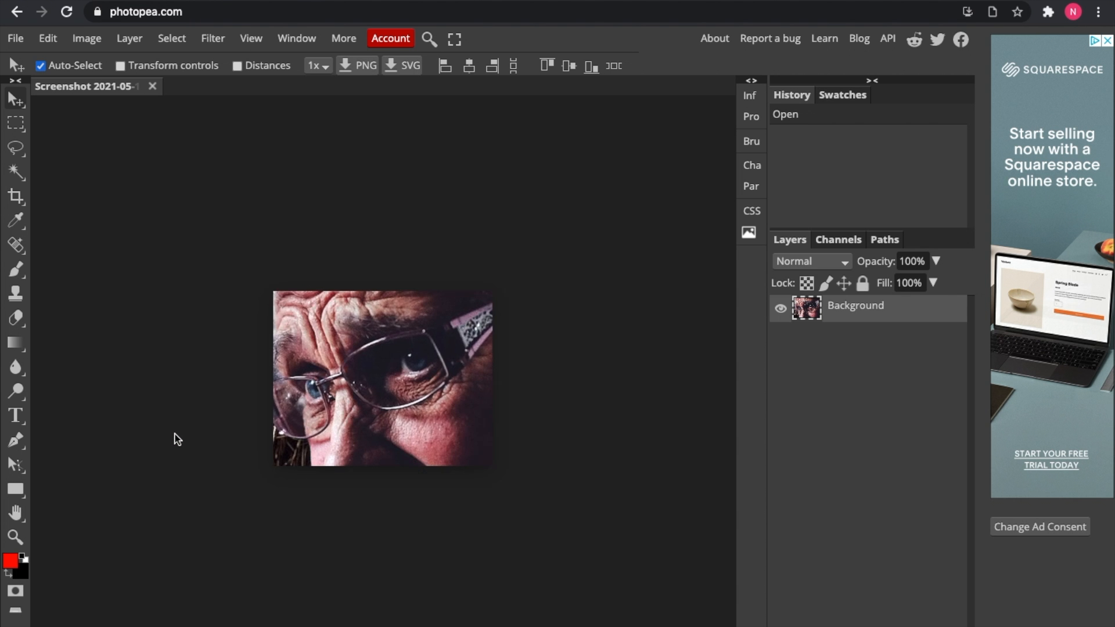
pyautogui.keyDown('ctrl'); pyautogui.scroll(4, 177, 440); pyautogui.keyUp('ctrl')
pyautogui.scroll(1, 178, 440)
pyautogui.scroll(-3, 177, 440)
pyautogui.scroll(3, 177, 439)
pyautogui.keyDown('ctrl'); pyautogui.scroll(-3, 174, 434); pyautogui.keyUp('ctrl')
pyautogui.keyDown('ctrl'); pyautogui.scroll(3, 174, 433); pyautogui.keyUp('ctrl')
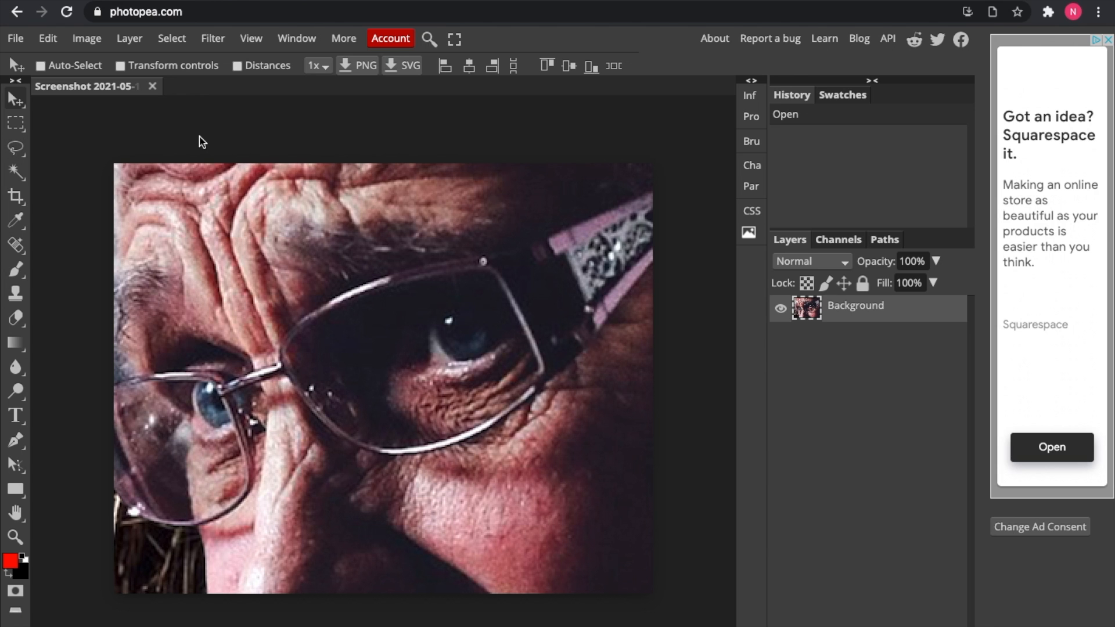
pyautogui.click(87, 39)
pyautogui.moveTo(113, 63)
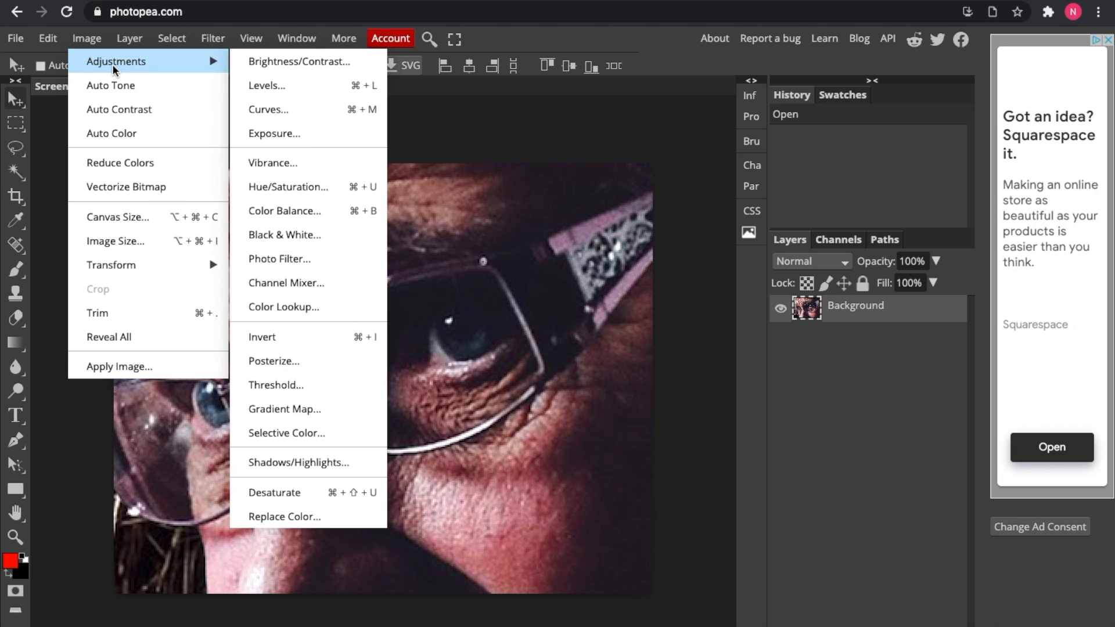
pyautogui.click(280, 85)
pyautogui.moveTo(202, 160); pyautogui.dragTo(746, 200)
pyautogui.moveTo(675, 325)
pyautogui.mouseDown()
pyautogui.moveTo(695, 326)
pyautogui.moveTo(668, 331)
pyautogui.mouseUp()
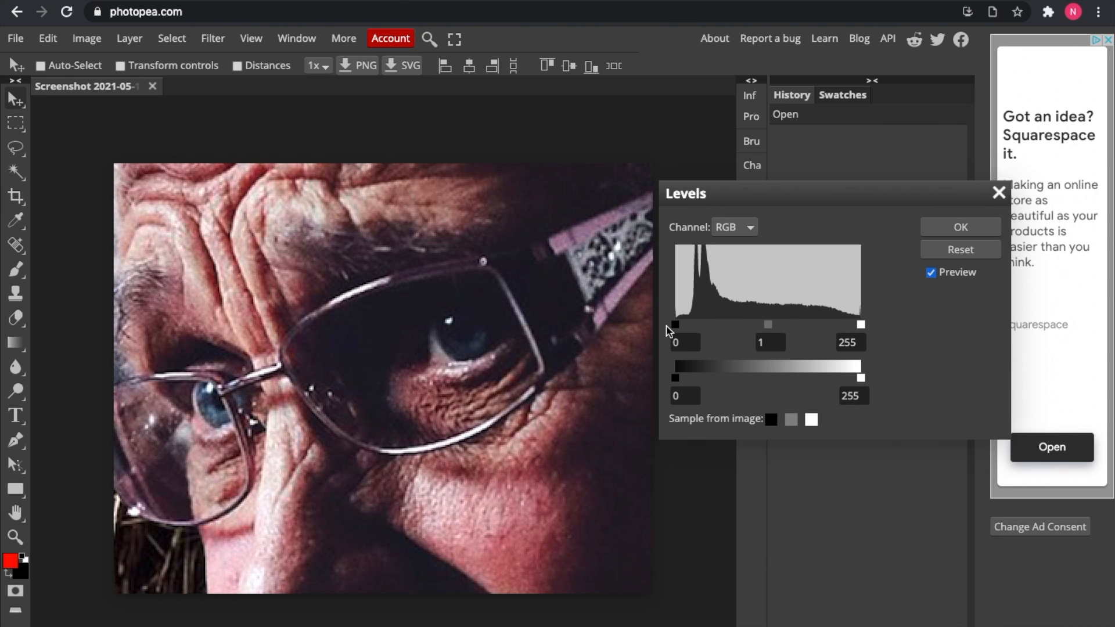
pyautogui.moveTo(770, 324)
pyautogui.mouseDown()
pyautogui.moveTo(753, 326)
pyautogui.moveTo(777, 327)
pyautogui.mouseUp()
pyautogui.moveTo(861, 326)
pyautogui.mouseDown()
pyautogui.moveTo(839, 326)
pyautogui.moveTo(859, 325)
pyautogui.mouseUp()
pyautogui.click(936, 228)
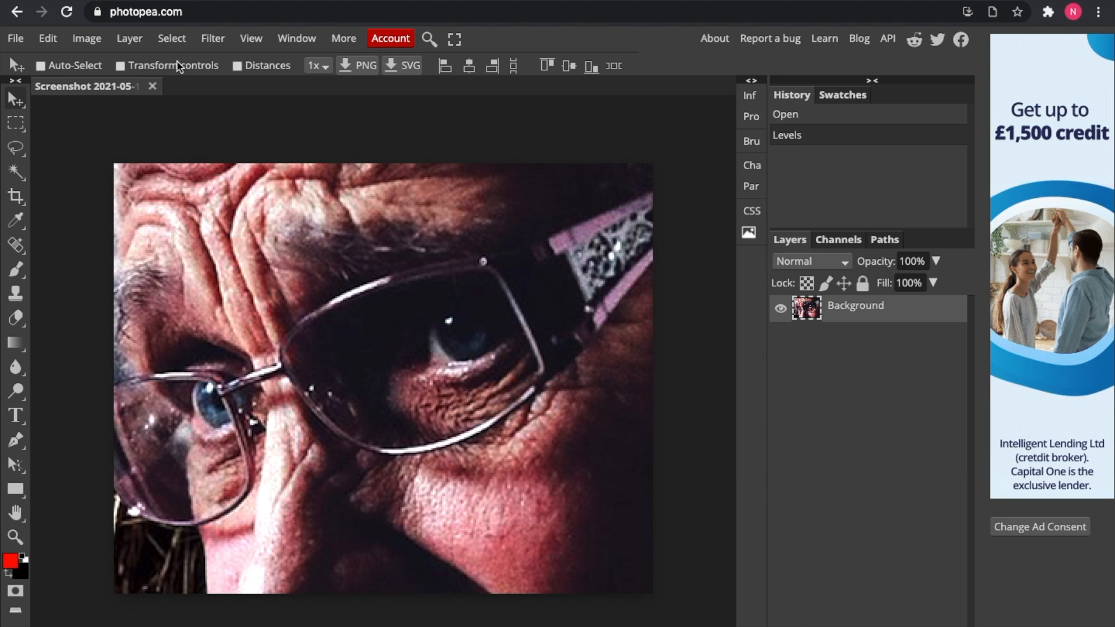
# Apply a Hue/Saturation adjustment that shifts the face photo's hue to green and raises its saturation.
pyautogui.click(86, 39)
pyautogui.moveTo(130, 61)
pyautogui.click(287, 182)
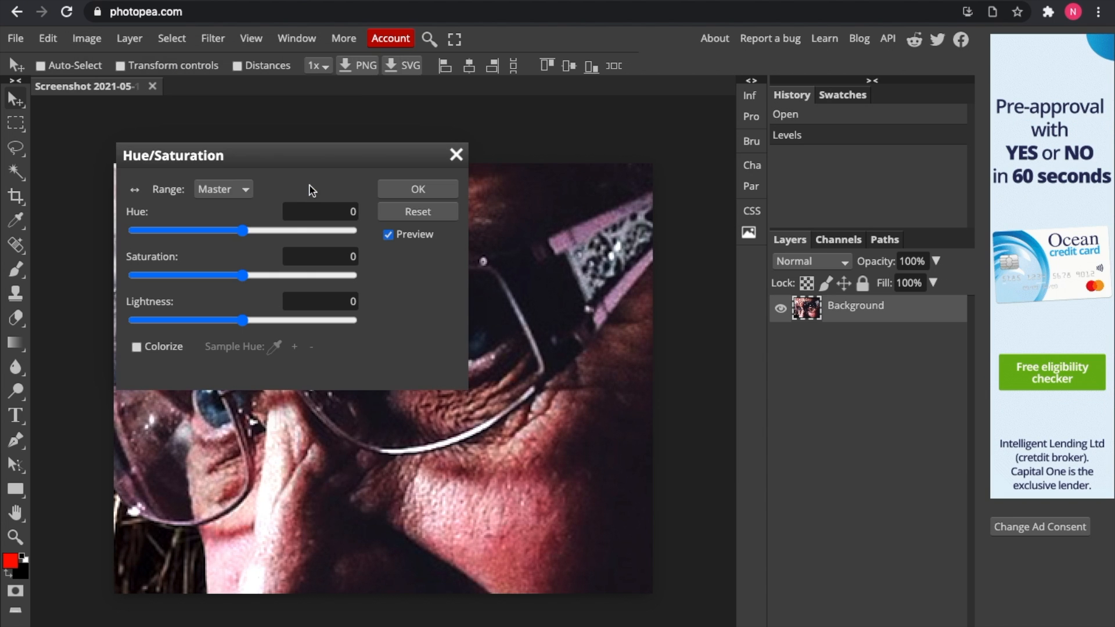
pyautogui.moveTo(275, 162); pyautogui.dragTo(831, 192)
pyautogui.moveTo(800, 268); pyautogui.dragTo(884, 280)
pyautogui.moveTo(800, 309); pyautogui.dragTo(854, 317)
pyautogui.click(974, 219)
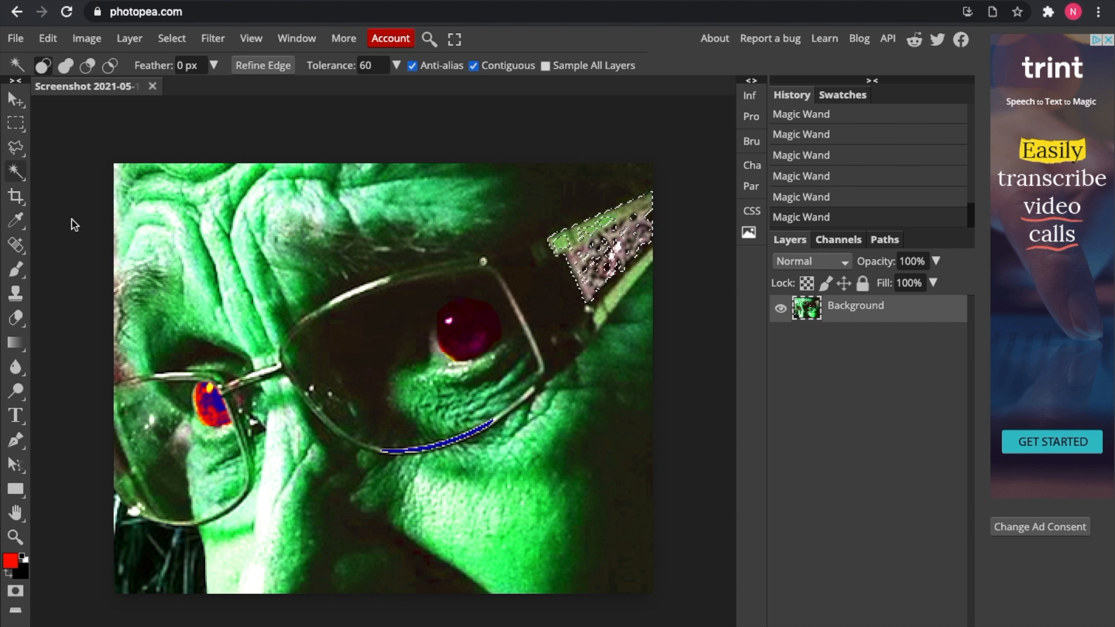
# Apply a Gradient Map with the blue-yellow-blue preset to the selected decorated arm of the glasses.
pyautogui.click(88, 38)
pyautogui.moveTo(148, 60)
pyautogui.click(340, 408)
pyautogui.click(205, 189)
pyautogui.click(153, 250)
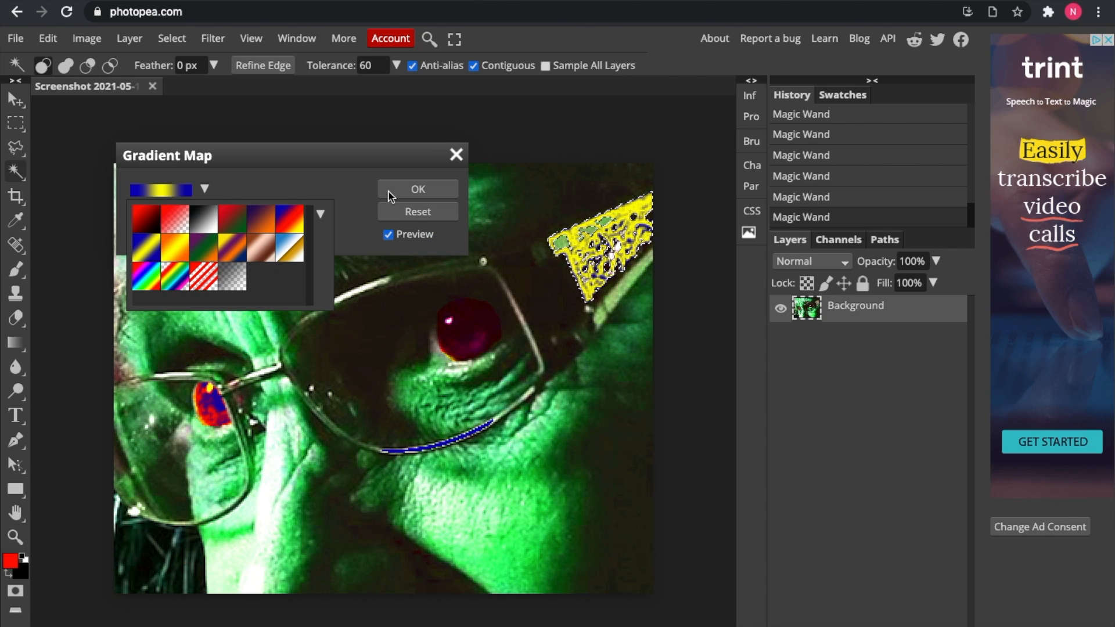
pyautogui.click(390, 194)
# Deselect the decorated arm of the glasses and return to the Move tool.
pyautogui.click(15, 100)
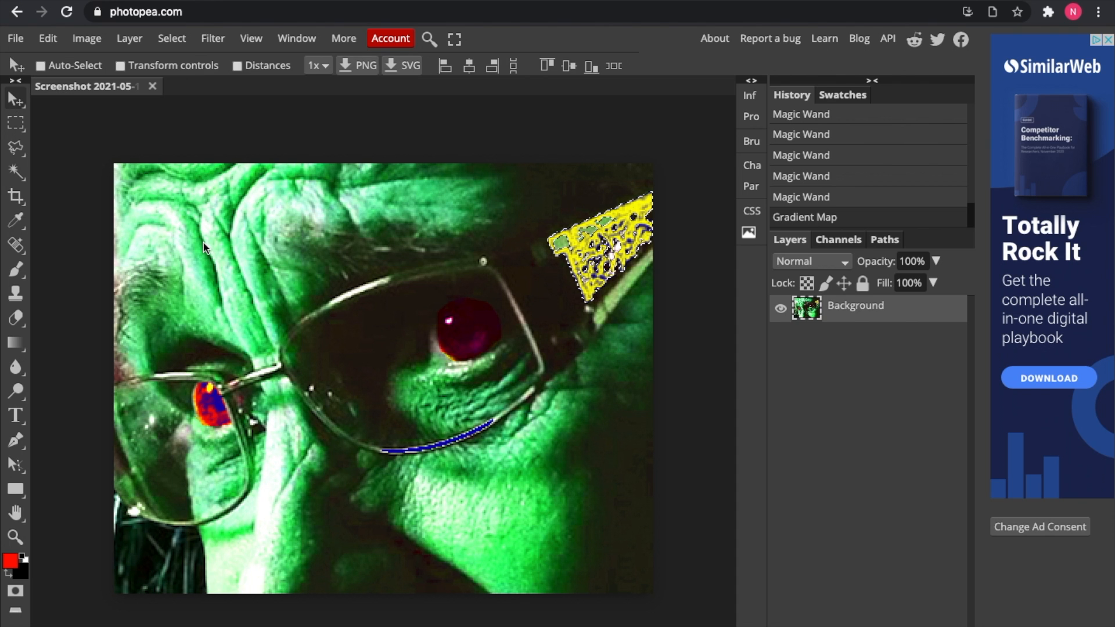
pyautogui.click(16, 124)
pyautogui.hotkey('ctrl', 'd')
pyautogui.click(16, 100)
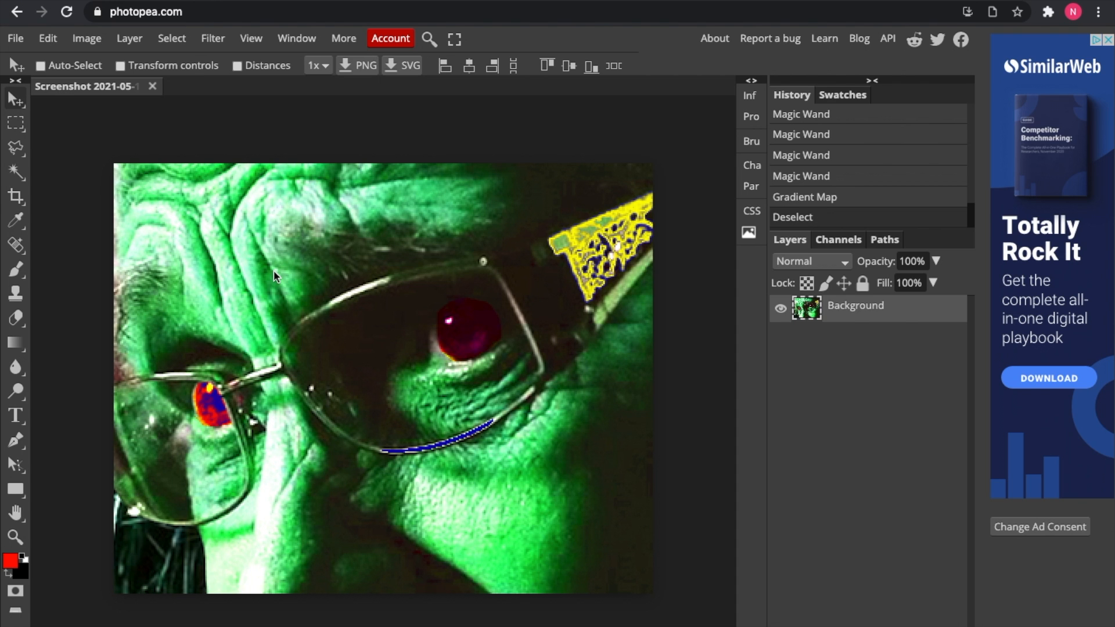
pyautogui.hotkey('ctrl', '-')
pyautogui.hotkey('ctrl', '-')
pyautogui.hotkey('ctrl', '=')
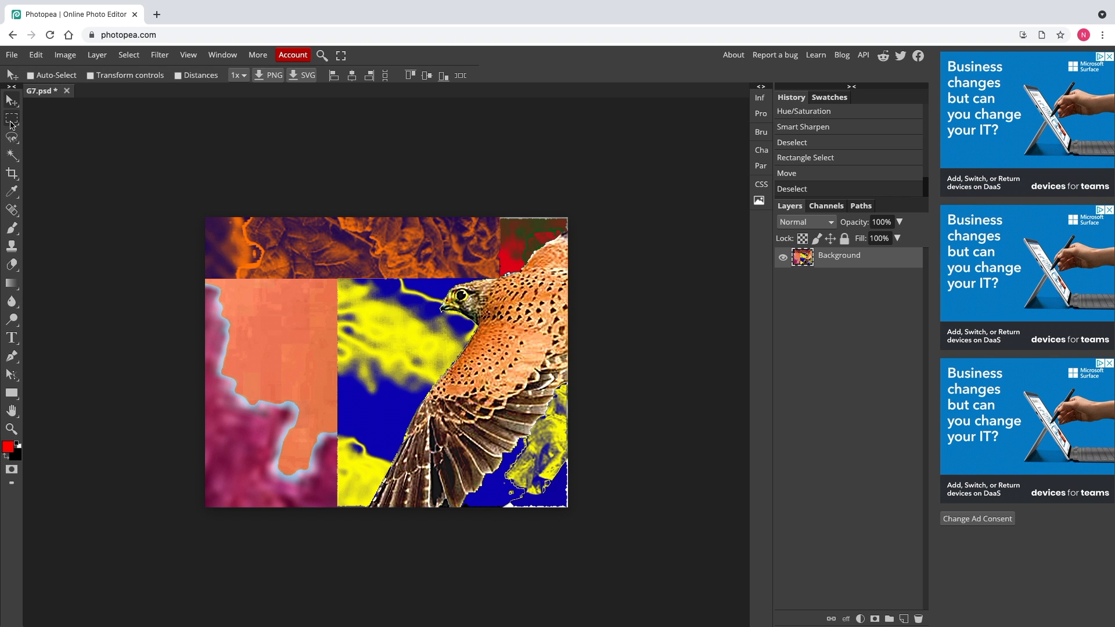
# Select the entire G7 collage with the Rectangle Select tool.
pyautogui.click(11, 122)
pyautogui.click(70, 116)
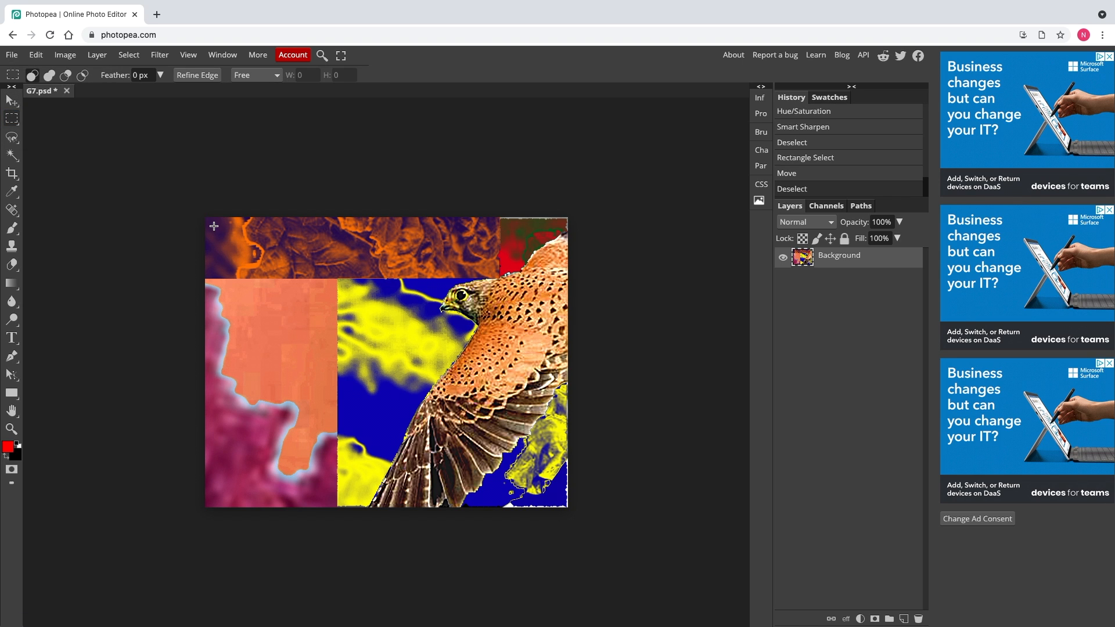
pyautogui.moveTo(203, 217); pyautogui.dragTo(571, 522)
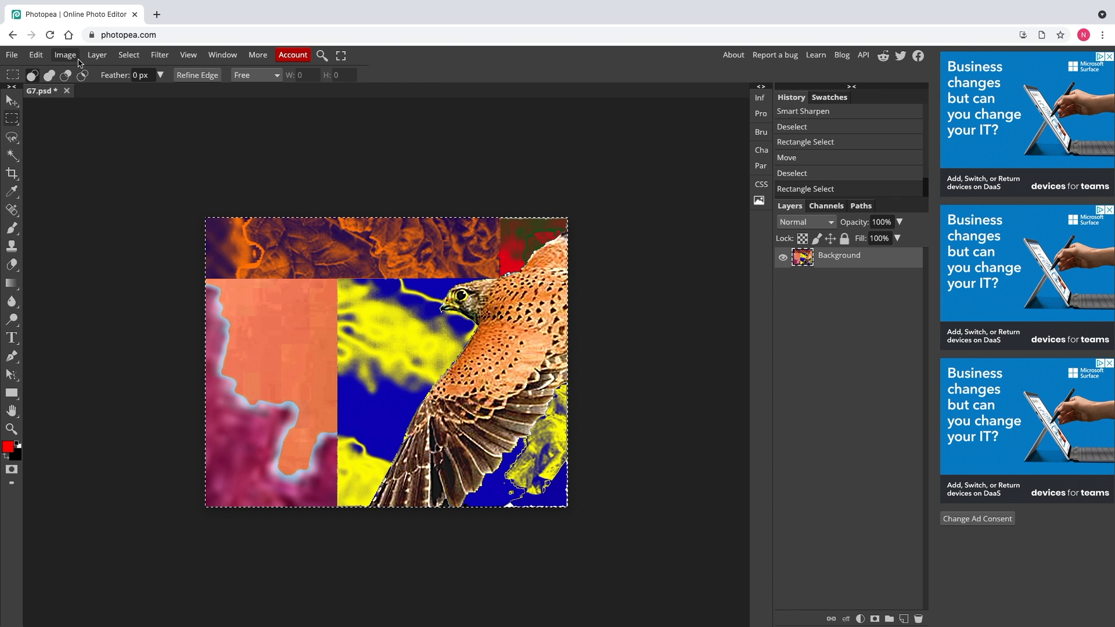
# Apply a Hue/Saturation adjustment with a hue of about 68 to the selected collage.
pyautogui.click(66, 55)
pyautogui.moveTo(87, 72)
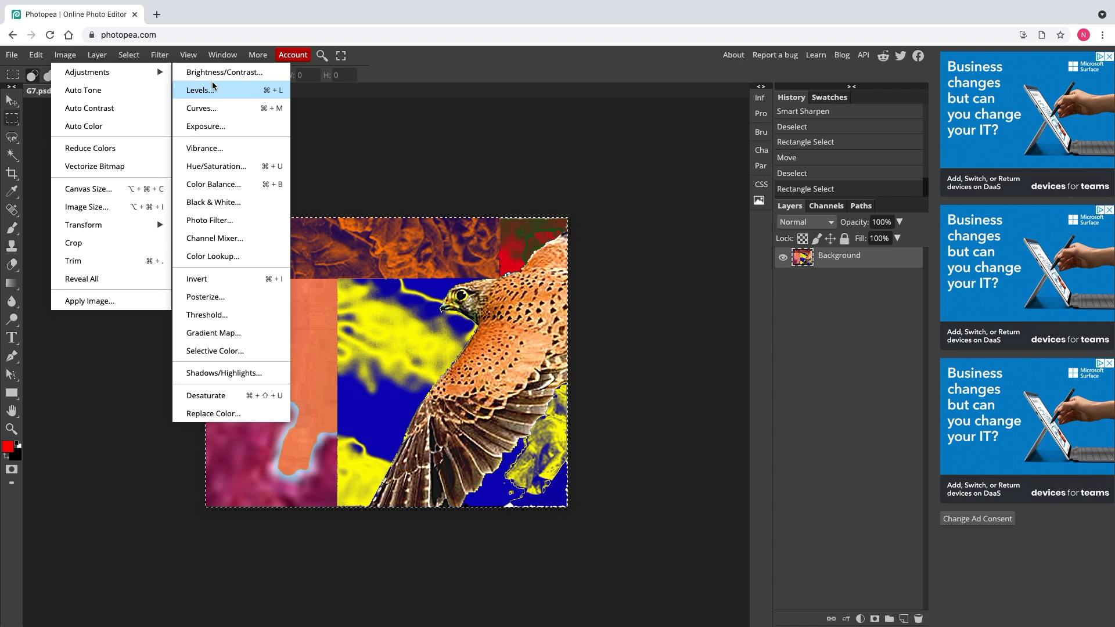
pyautogui.click(234, 167)
pyautogui.moveTo(511, 173); pyautogui.dragTo(642, 240)
pyautogui.moveTo(671, 302); pyautogui.dragTo(701, 305)
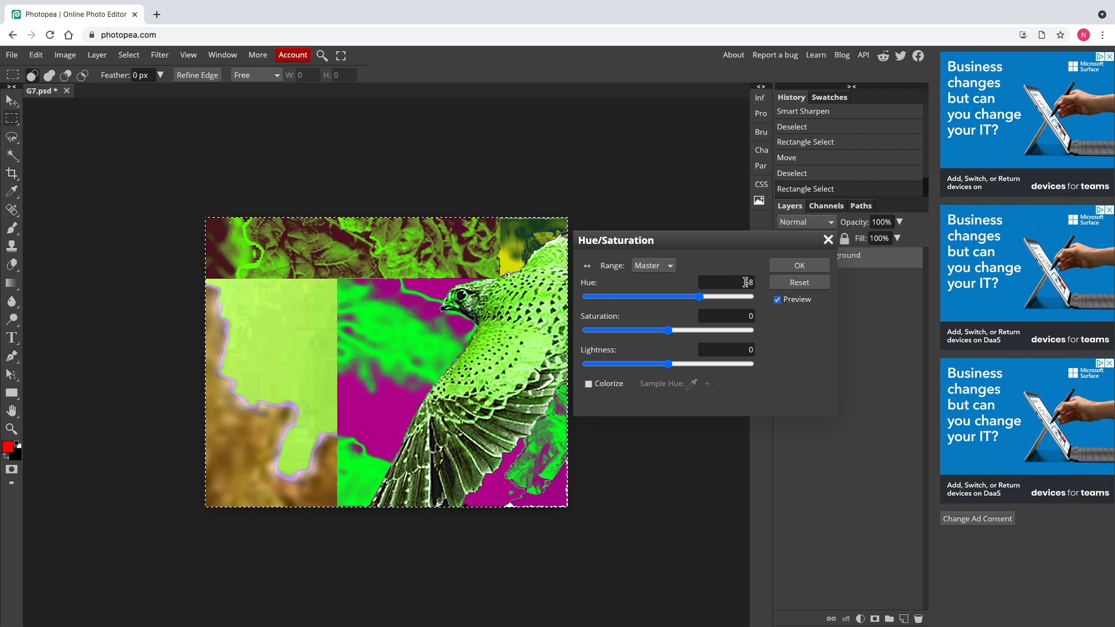
pyautogui.press('Return')
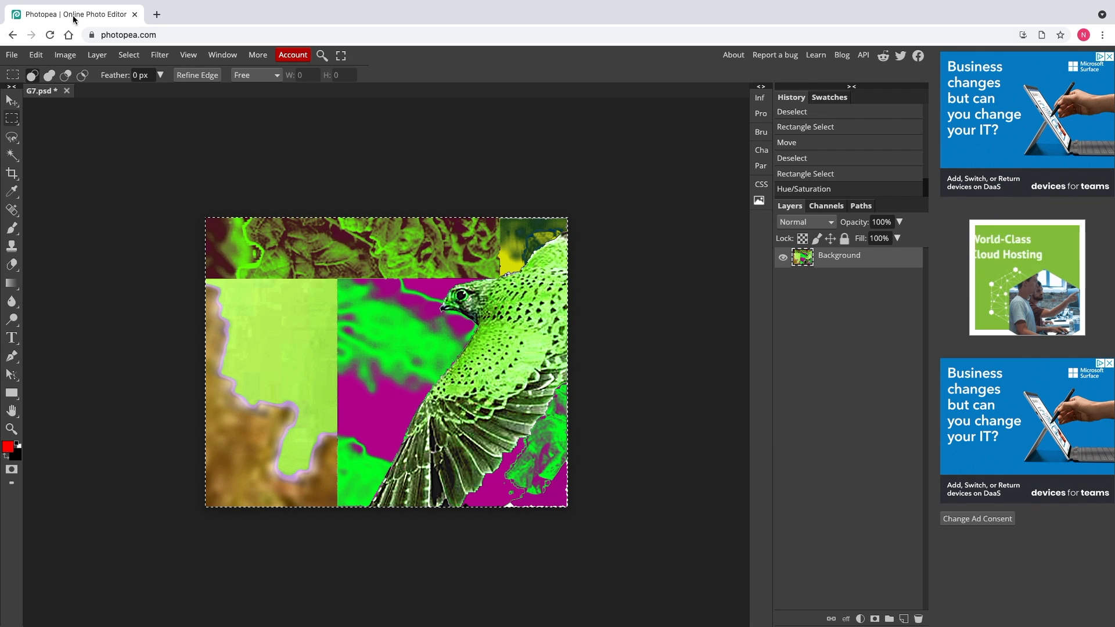
# Export the green-tinted G7 collage as a JPG at 625 × 500 px and 100% quality.
pyautogui.click(12, 54)
pyautogui.moveTo(58, 225)
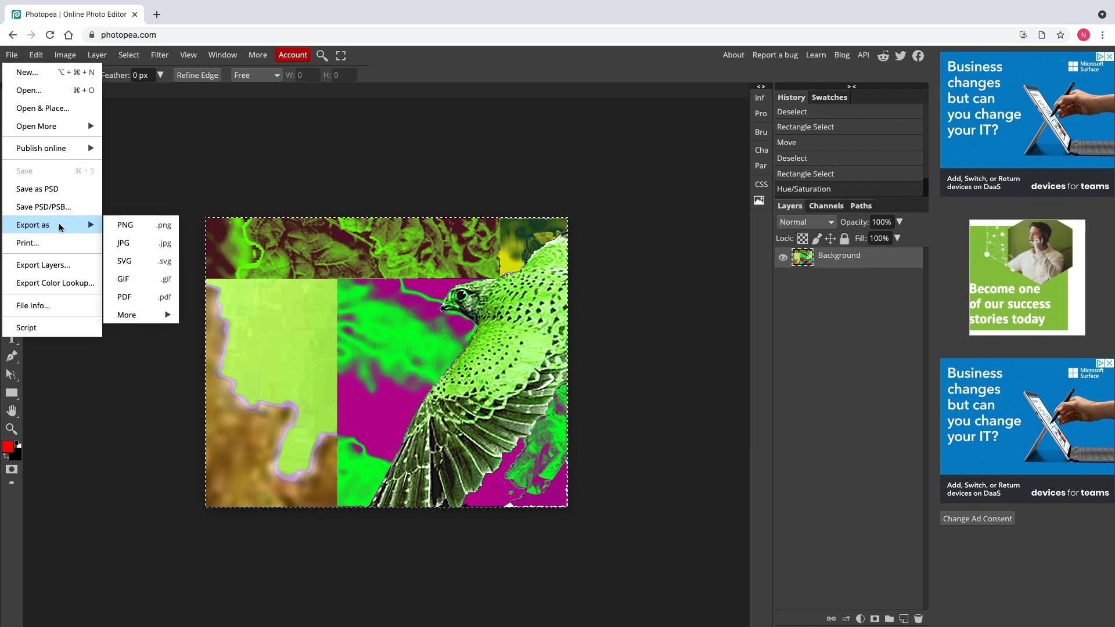
pyautogui.click(137, 244)
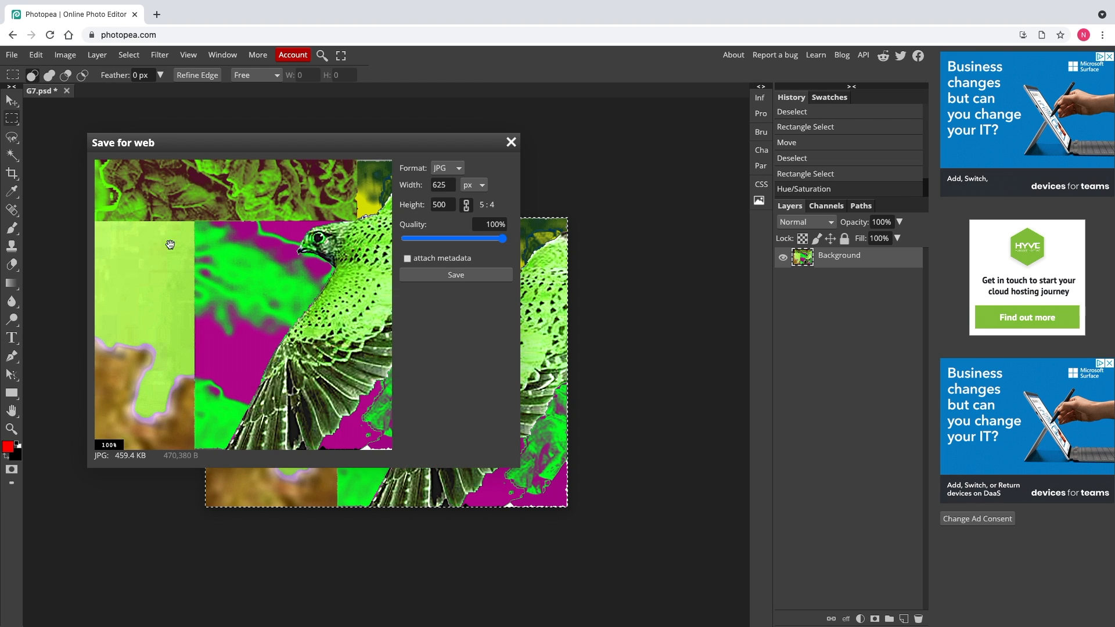
pyautogui.click(465, 275)
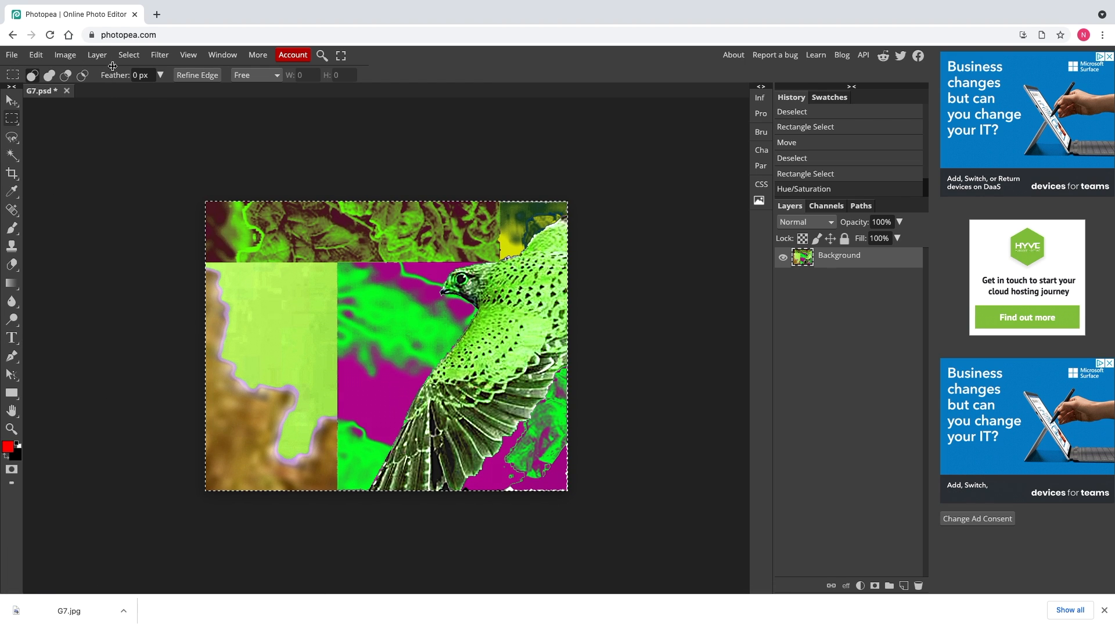
# Undo the last Hue/Saturation adjustment and apply a new one with a hue of about -29 to the selected collage.
pyautogui.click(36, 55)
pyautogui.click(55, 73)
pyautogui.click(65, 55)
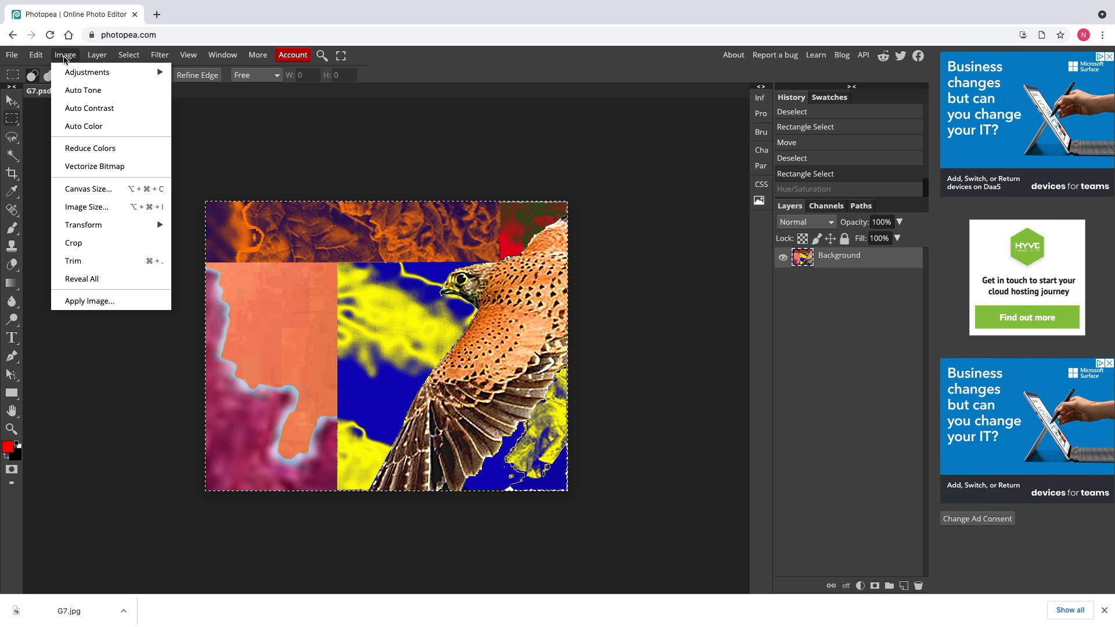
pyautogui.moveTo(87, 72)
pyautogui.click(232, 171)
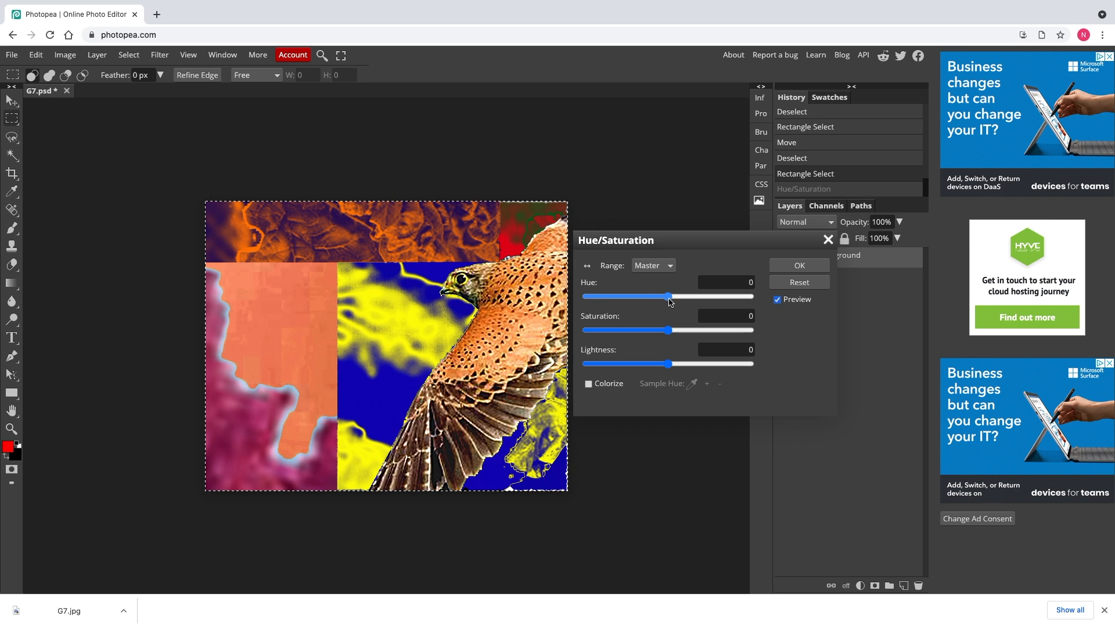
pyautogui.moveTo(670, 298); pyautogui.dragTo(656, 306)
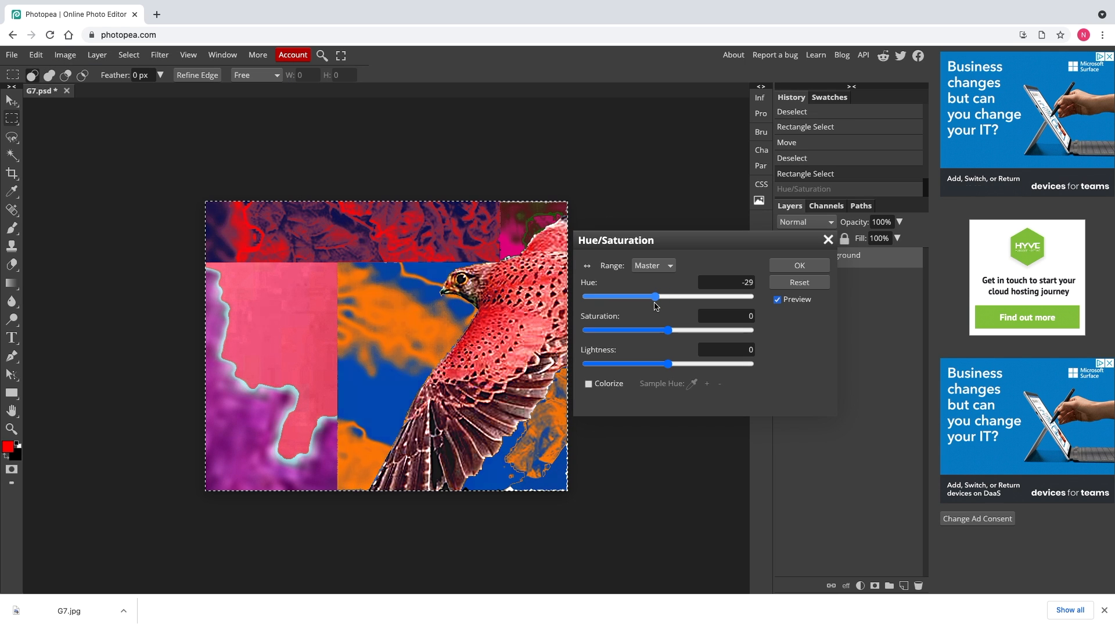
pyautogui.click(800, 266)
# Export the red-and-orange colour variant of the G7 collage as another JPG.
pyautogui.click(11, 54)
pyautogui.moveTo(35, 225)
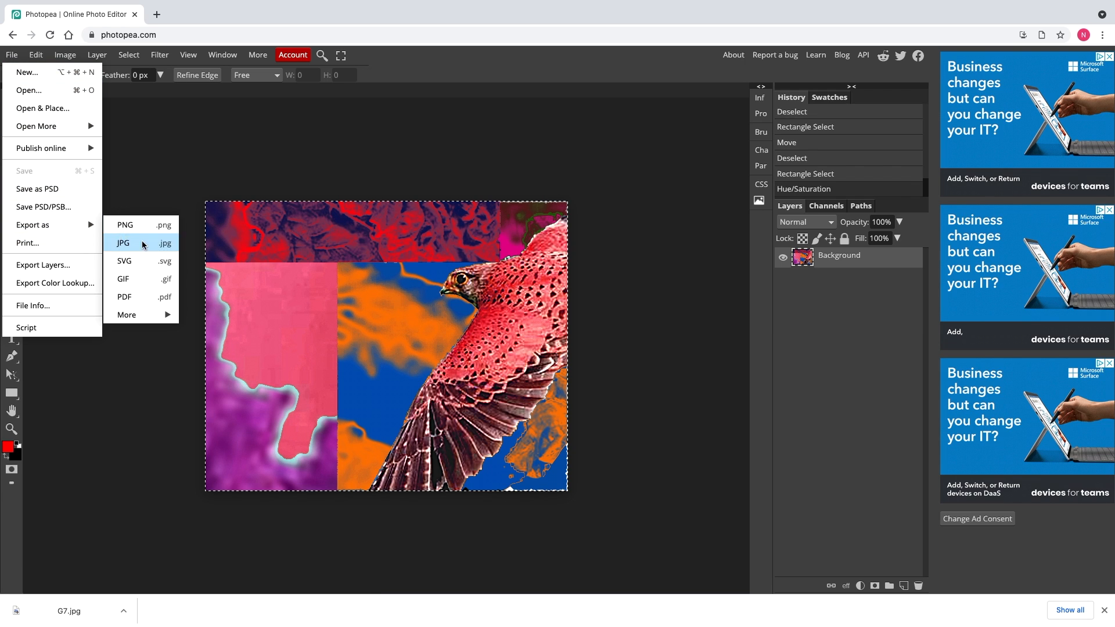
pyautogui.click(138, 242)
pyautogui.click(453, 279)
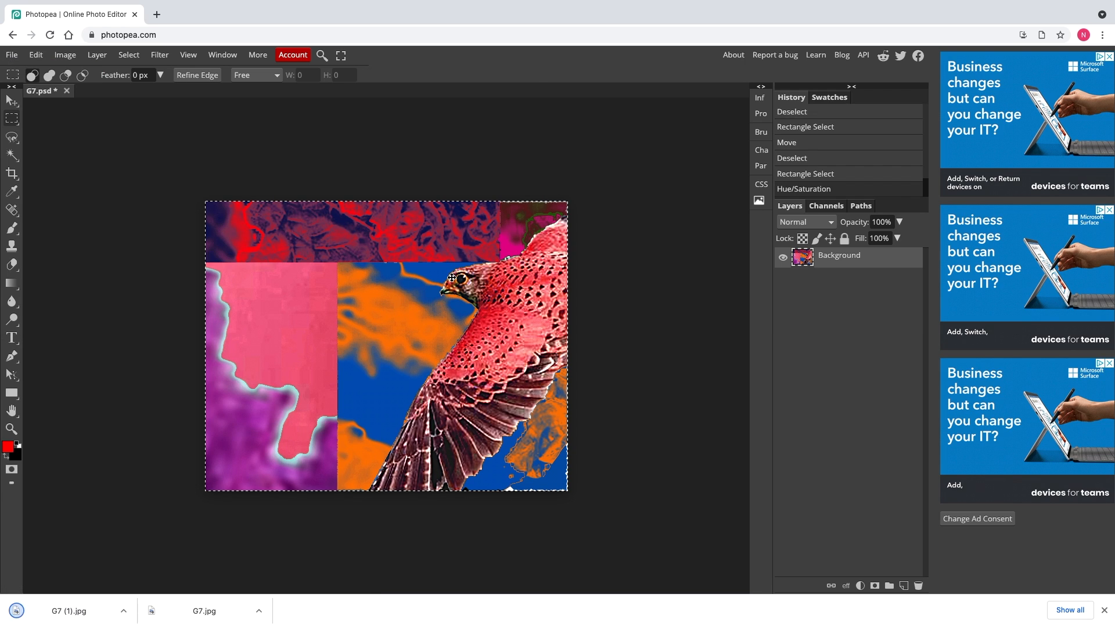
# Undo the last Hue/Saturation adjustment and deselect the collage.
pyautogui.click(36, 55)
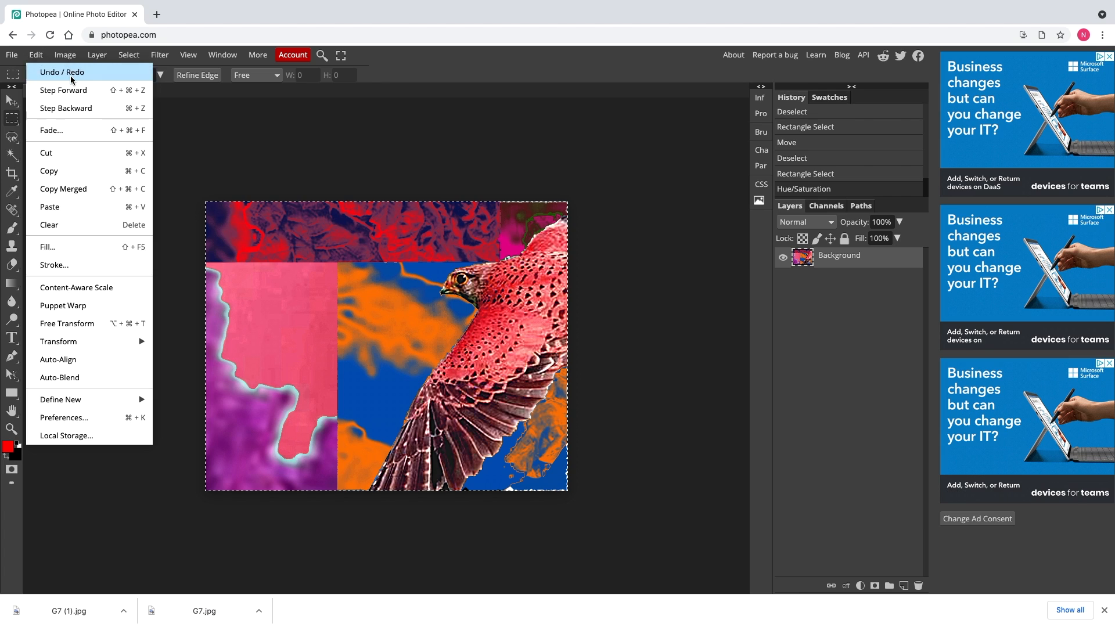
pyautogui.click(42, 73)
pyautogui.click(14, 58)
pyautogui.click(159, 179)
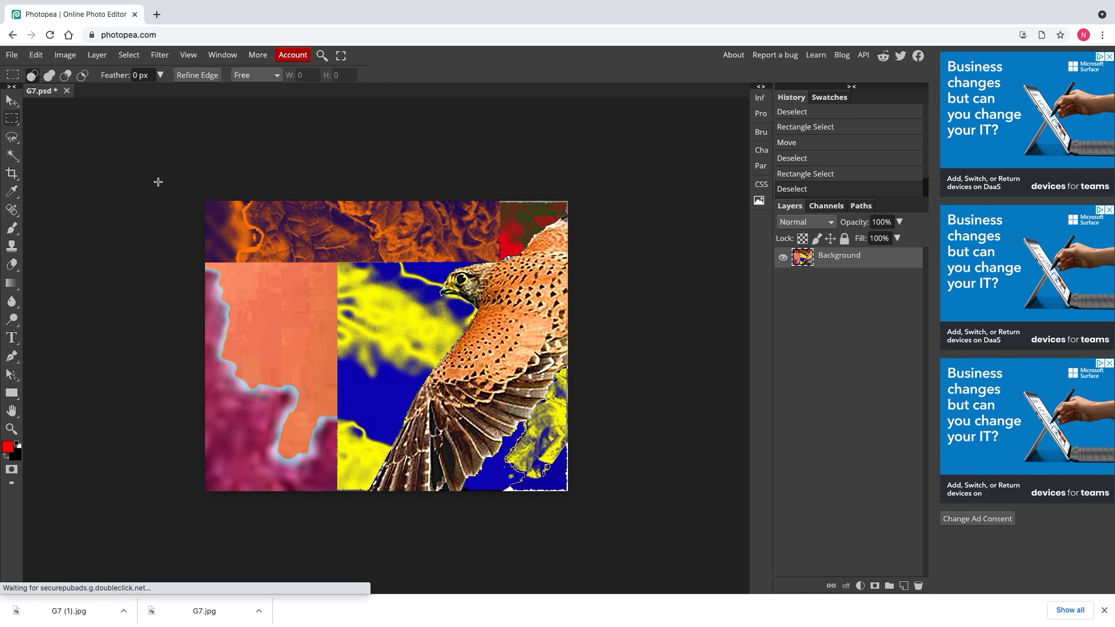
# Apply a Hue/Saturation adjustment with a strongly negative hue that turns the falcon magenta and the blue background green.
pyautogui.click(65, 54)
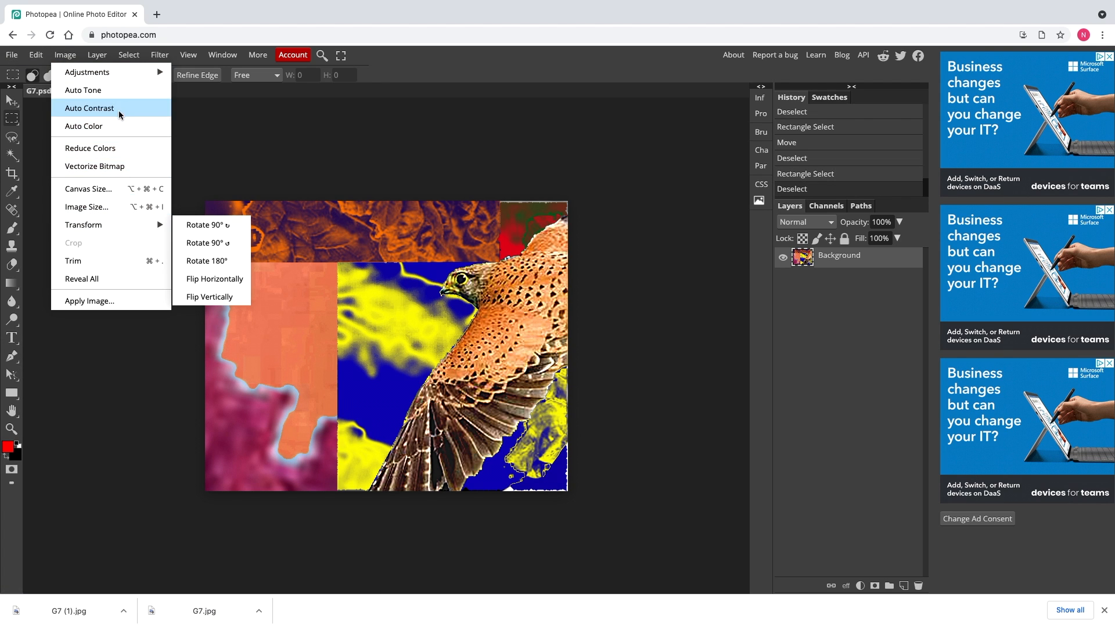
pyautogui.moveTo(145, 72)
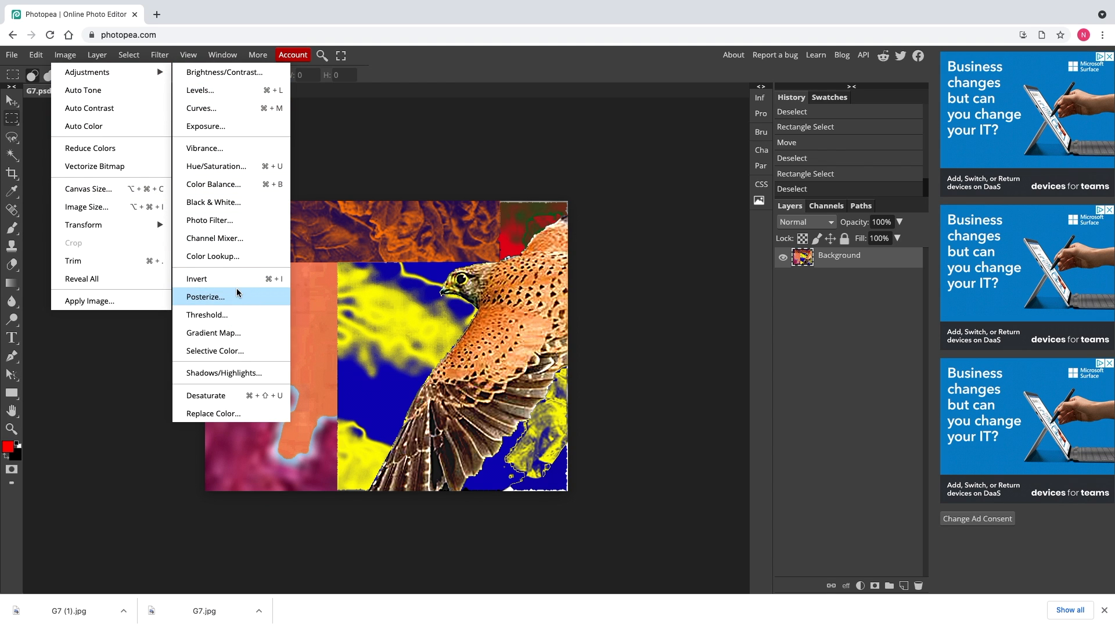
pyautogui.click(216, 166)
pyautogui.moveTo(668, 297); pyautogui.dragTo(632, 297)
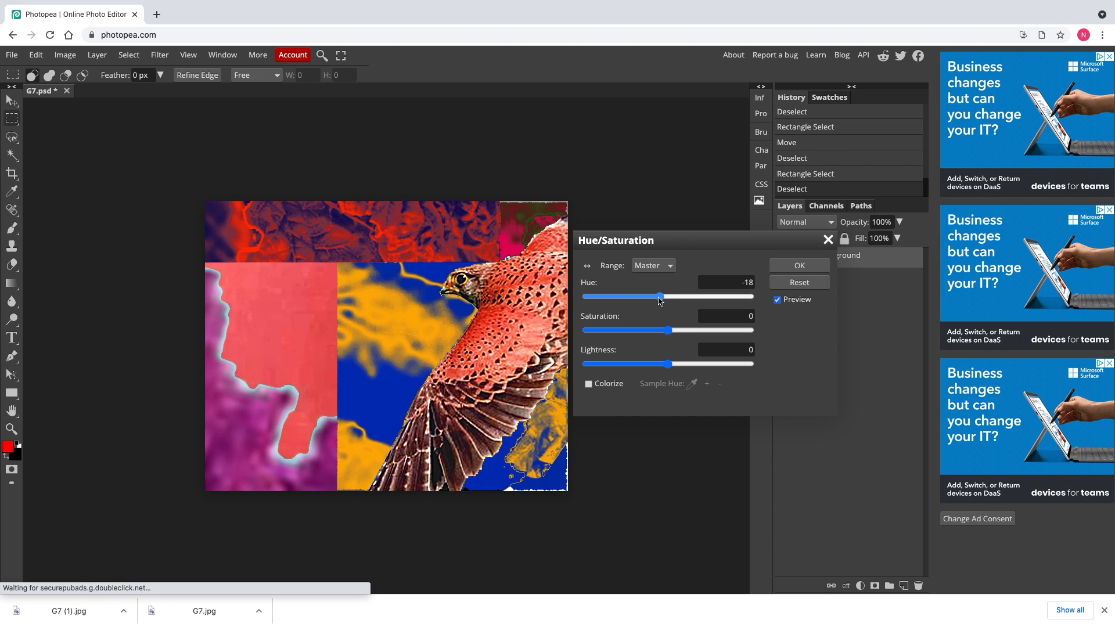
pyautogui.click(800, 266)
# Export the magenta-and-green colour variant of the G7 collage as a third JPG.
pyautogui.click(11, 54)
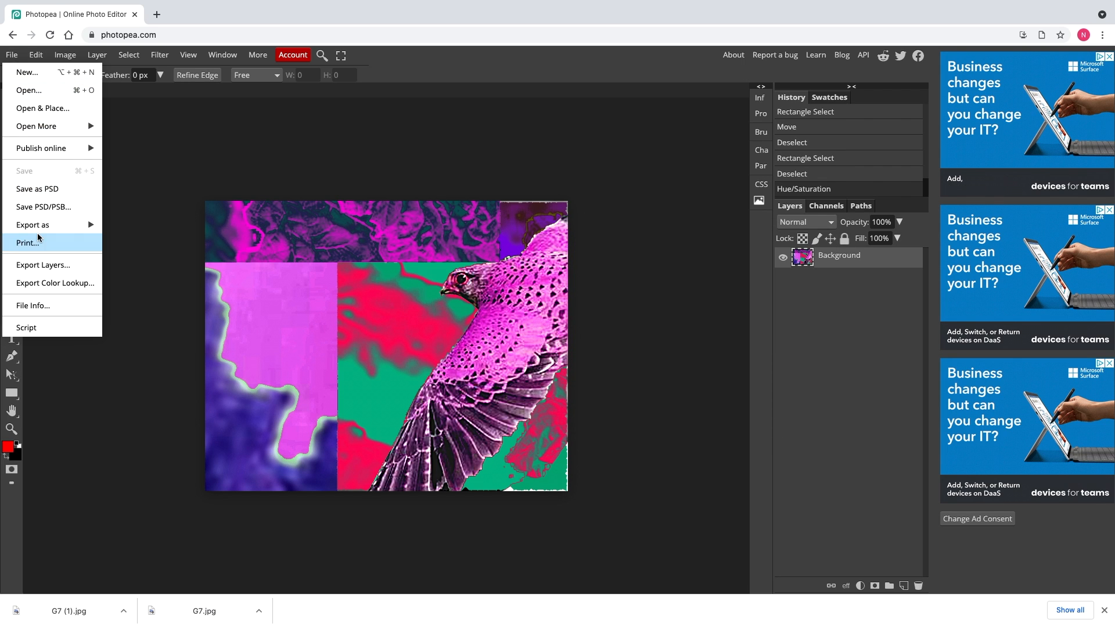
pyautogui.moveTo(58, 225)
pyautogui.click(166, 280)
pyautogui.click(456, 275)
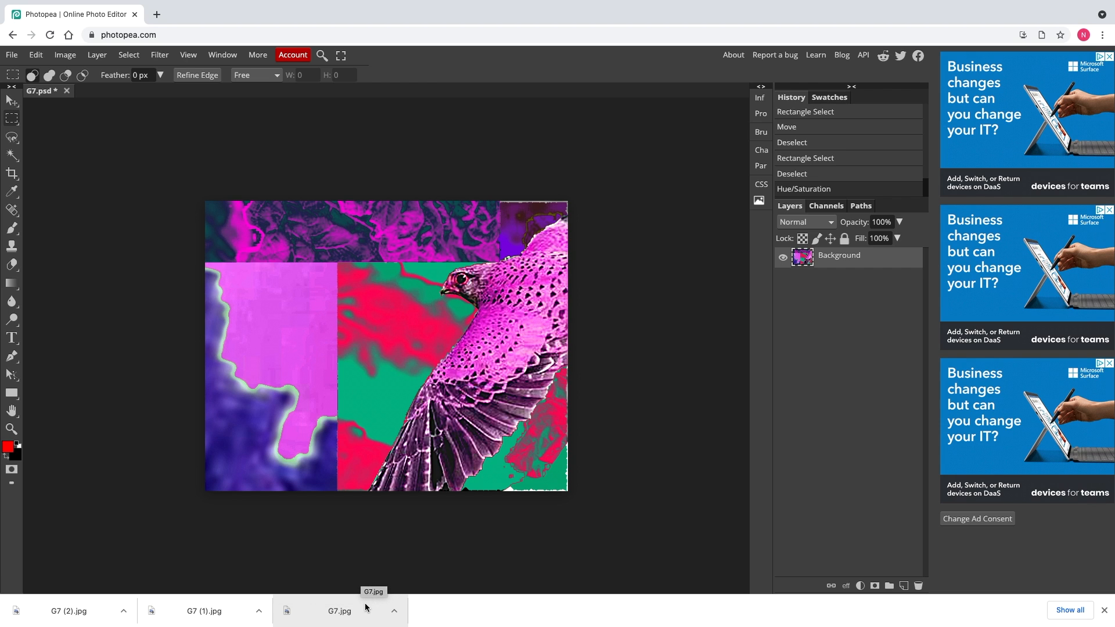
pyautogui.moveTo(923, 10)
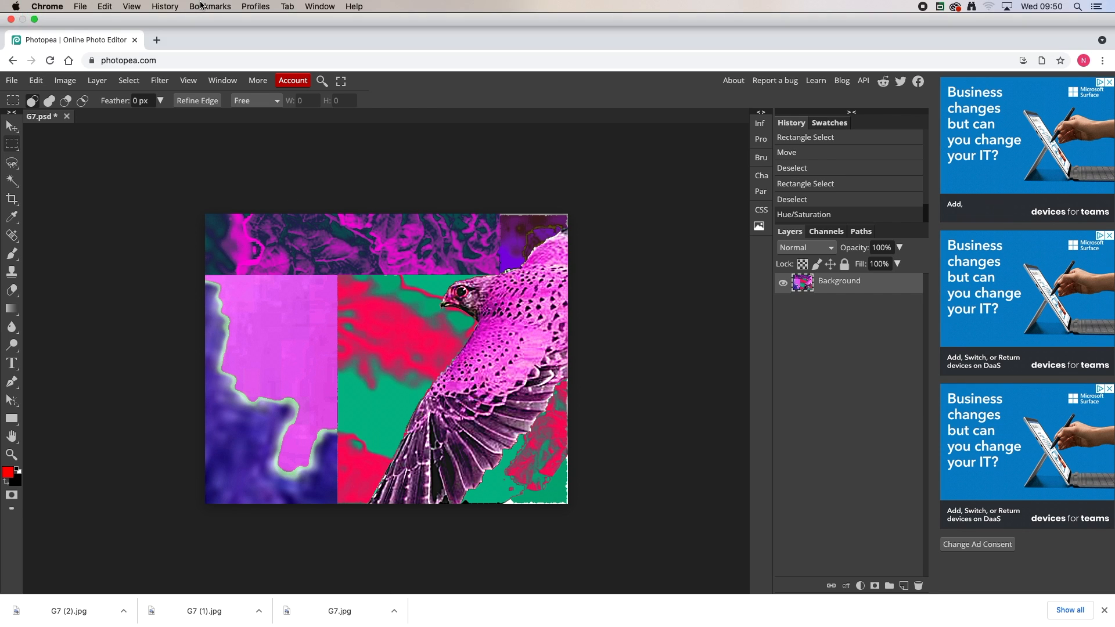